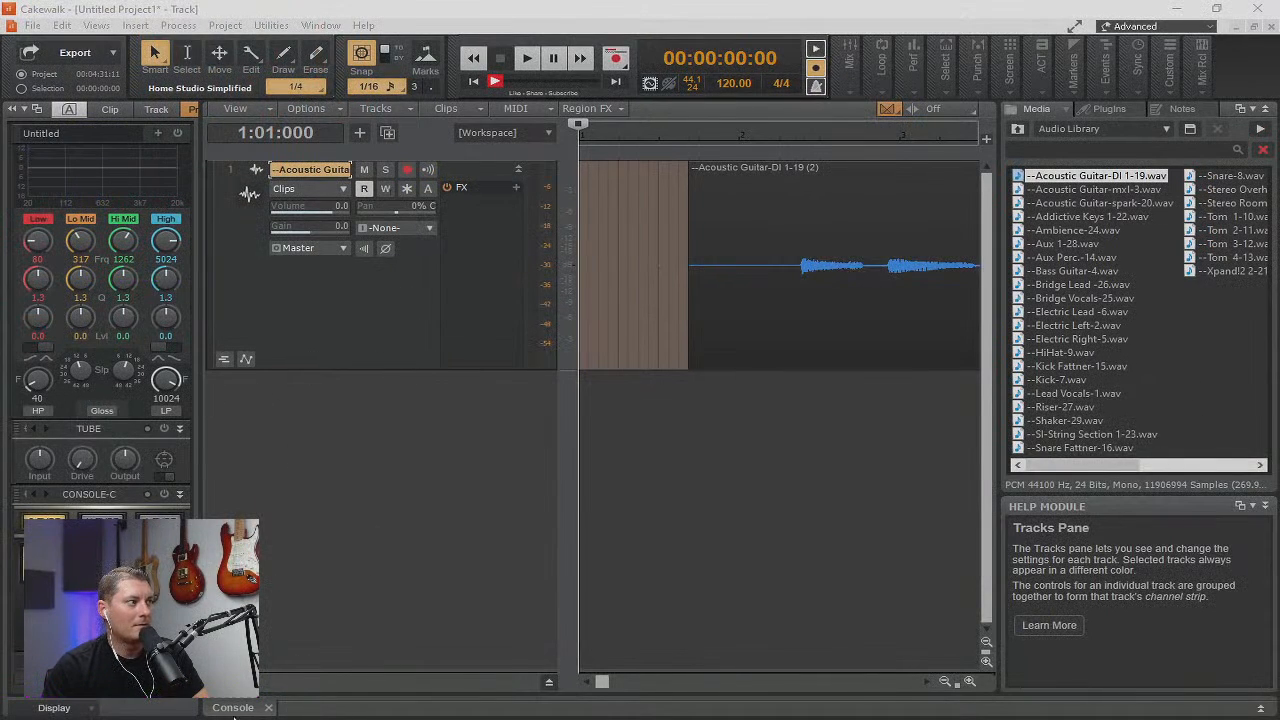
Show the console and route the acoustic guitar track's output to Stereo (Scarlett 6i6 USB).
click(233, 707)
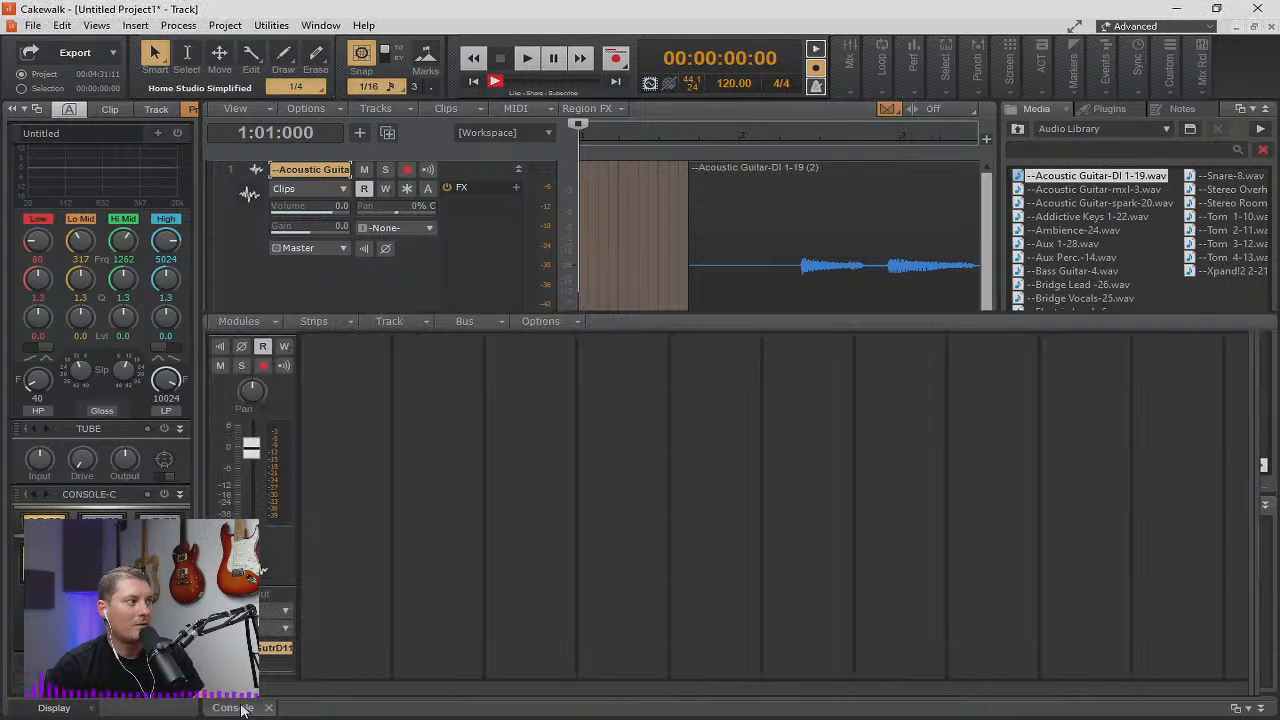
click(285, 630)
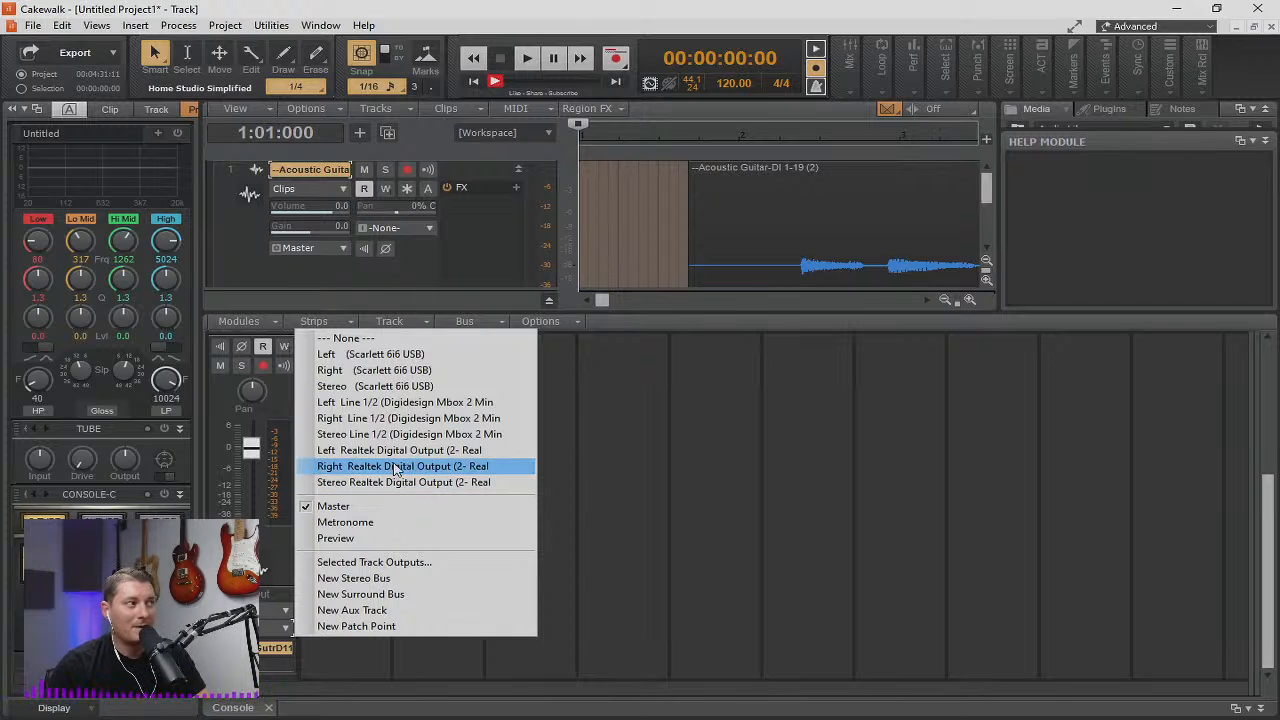
click(352, 388)
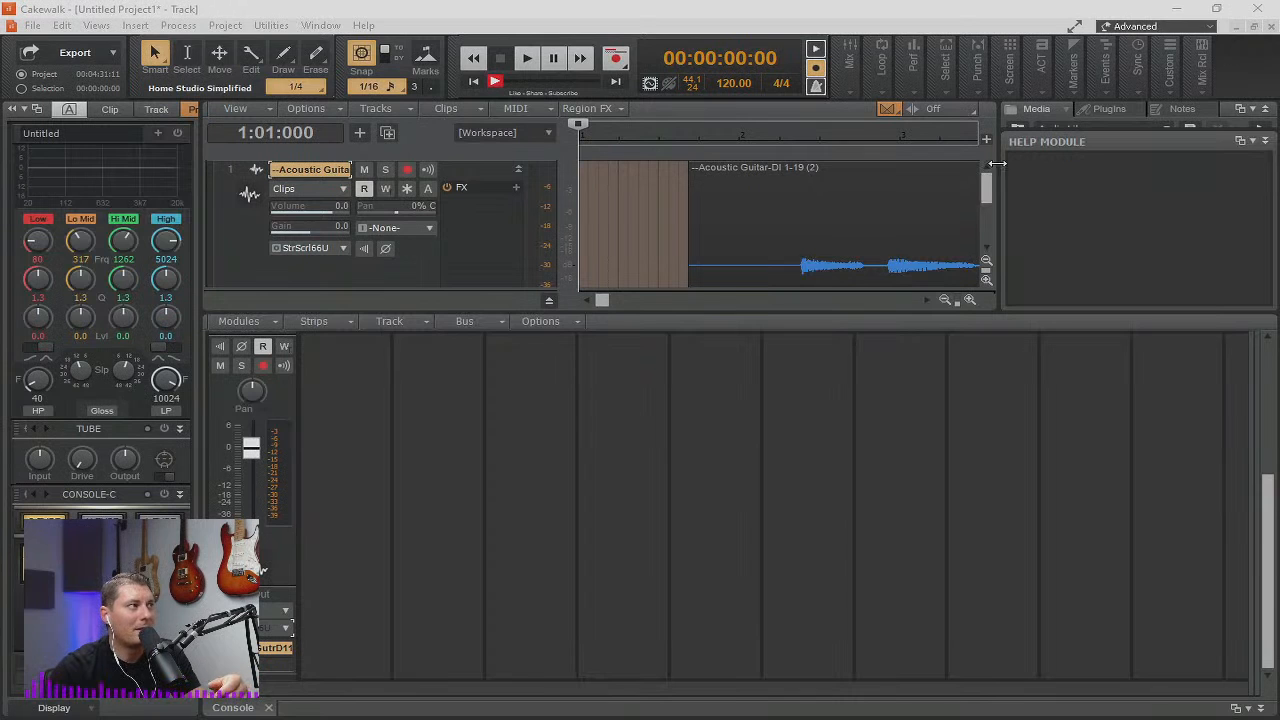
Look over the Export Audio settings for the project and leave without exporting.
click(36, 29)
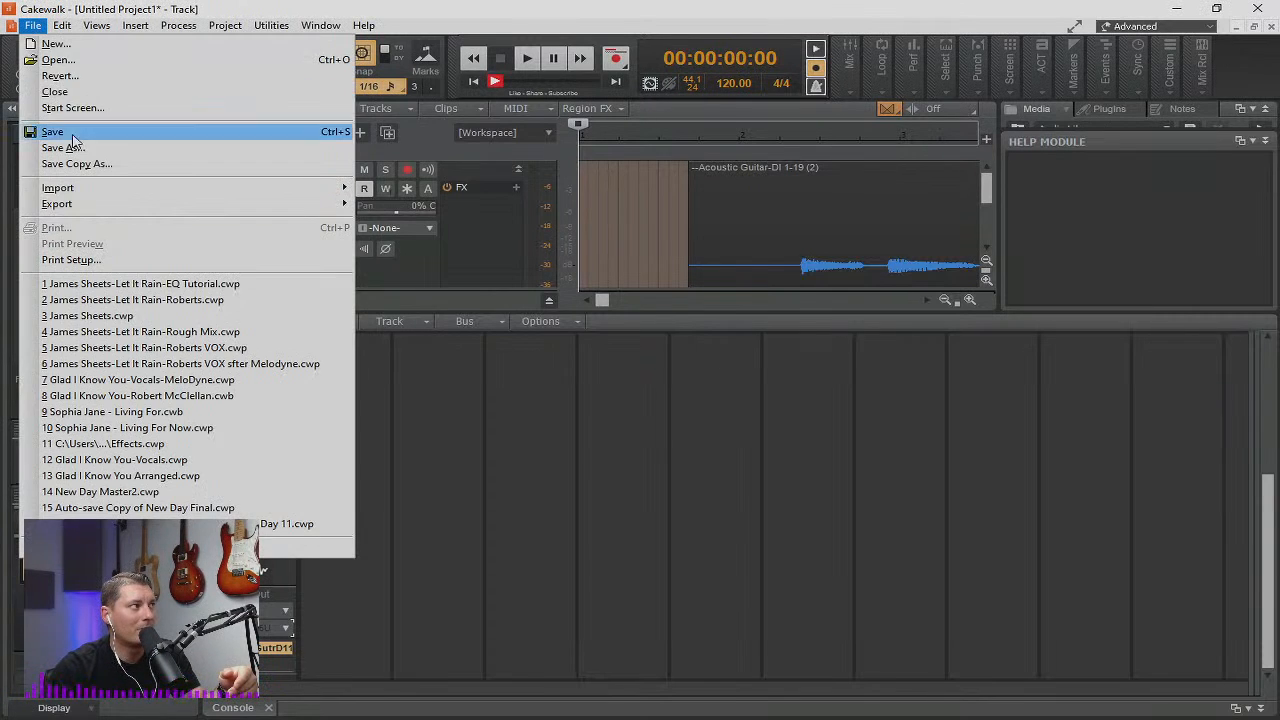
mouse_move(80, 205)
click(472, 206)
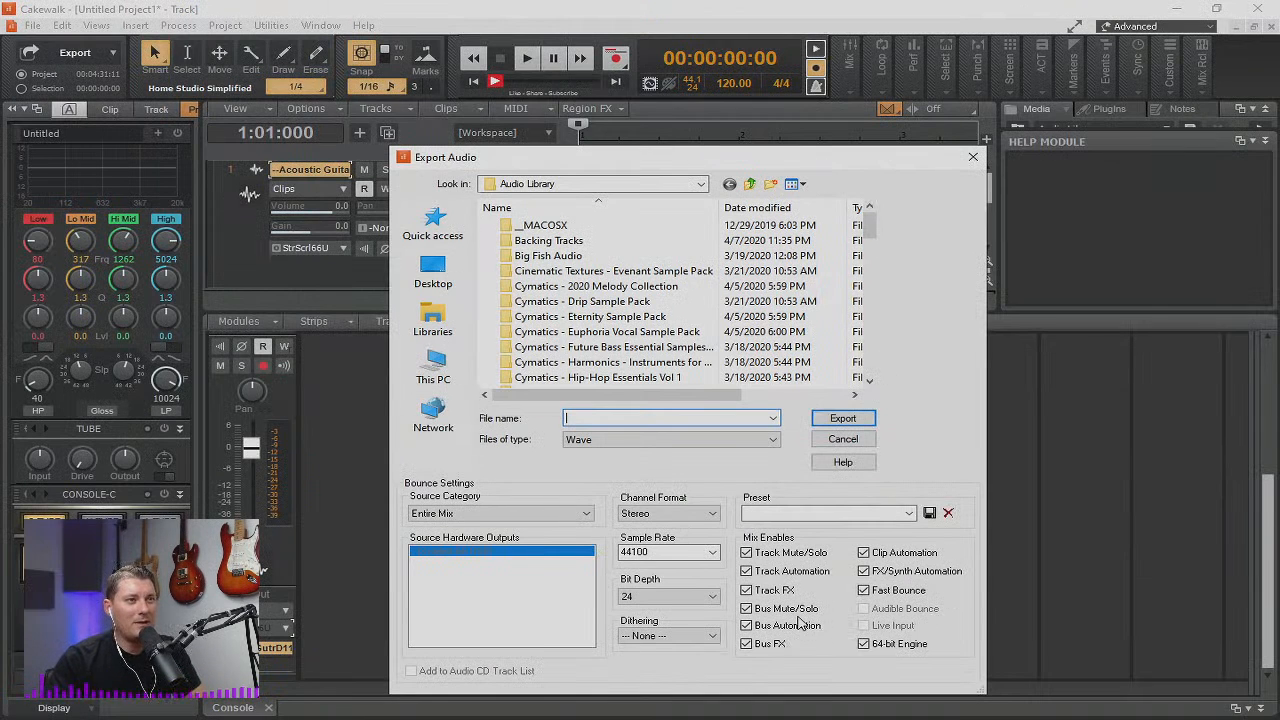
click(1143, 439)
click(1034, 195)
click(973, 157)
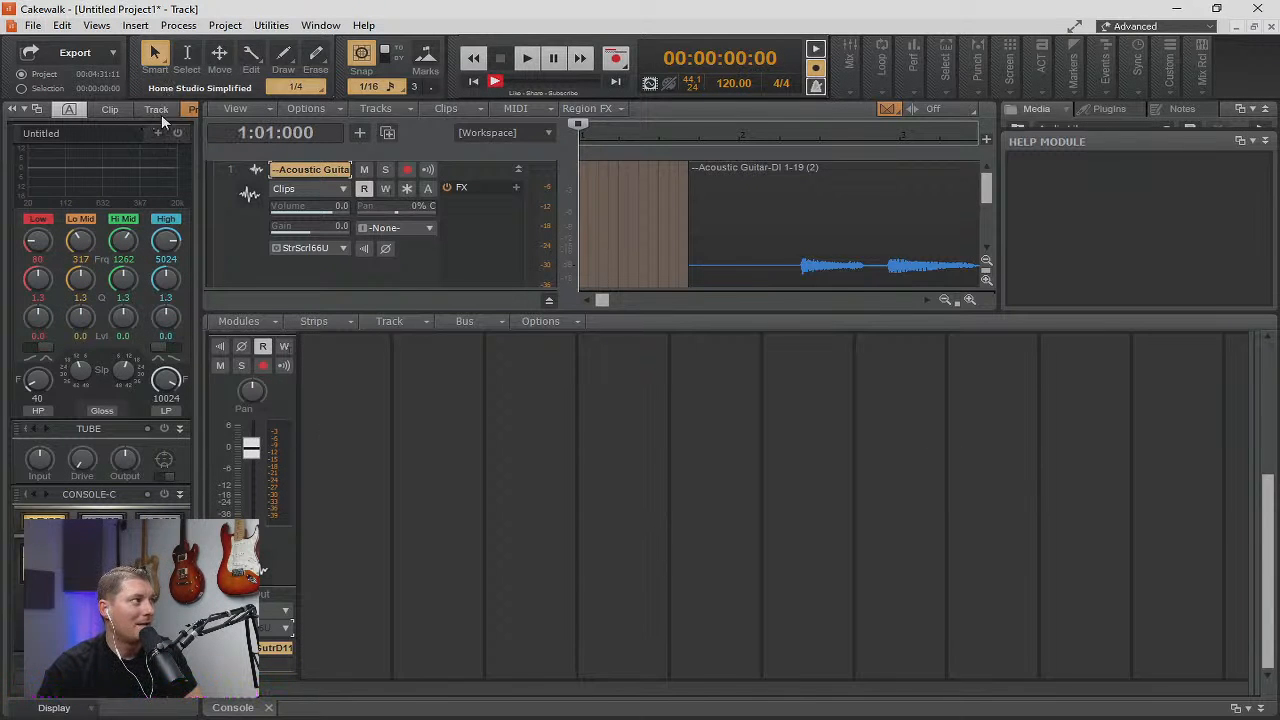
Expand the ProChannel on the guitar track's console strip and open its EQ in the QuadCurve Equalizer window.
click(188, 112)
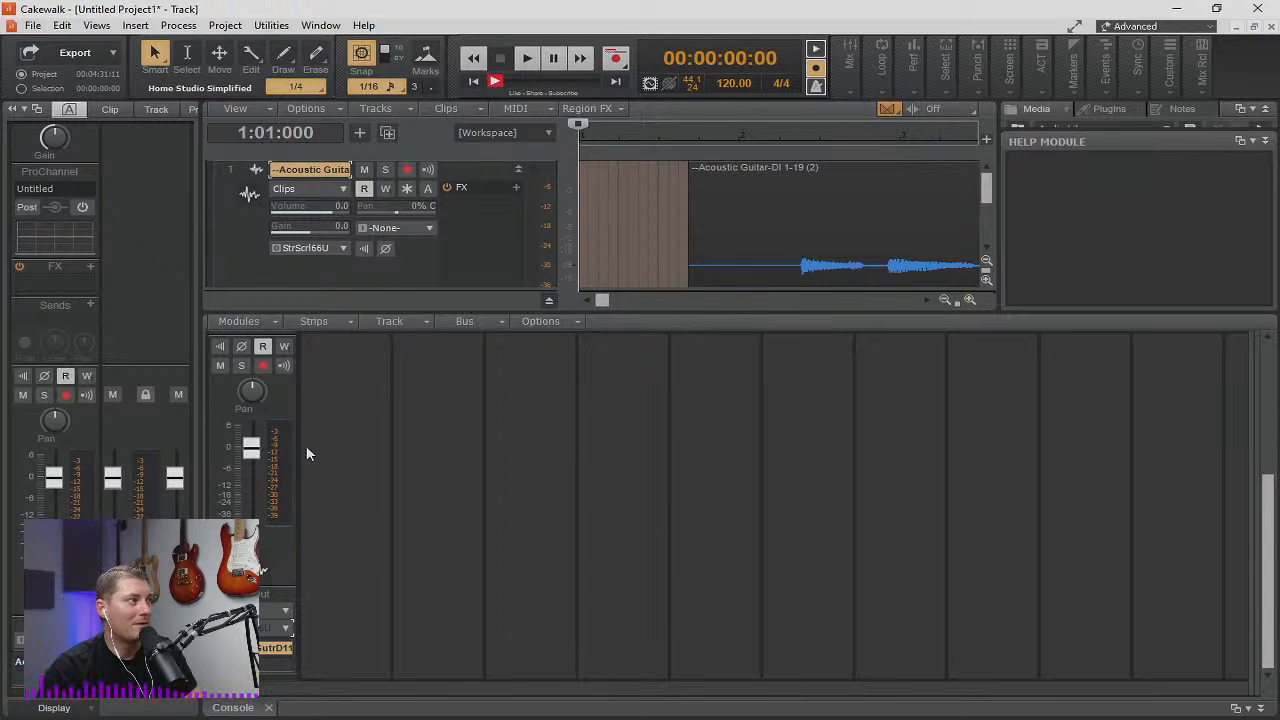
scroll(307, 452, up, 4)
click(289, 381)
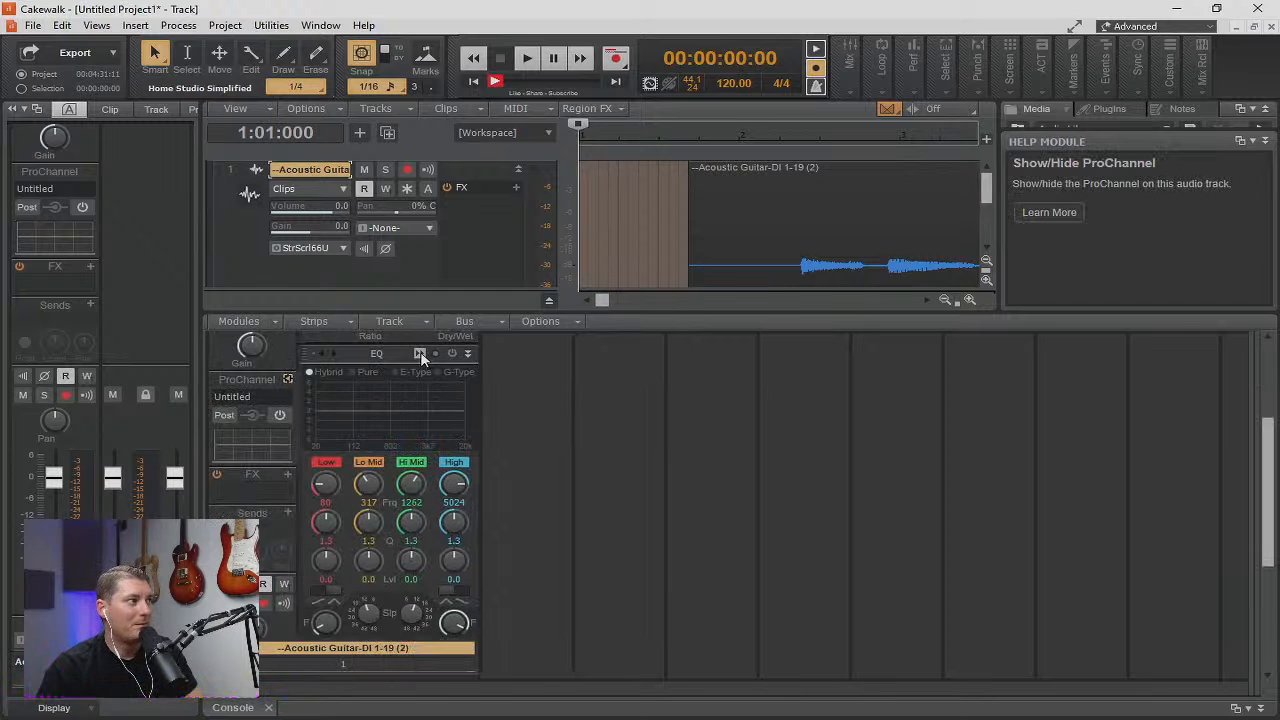
click(420, 354)
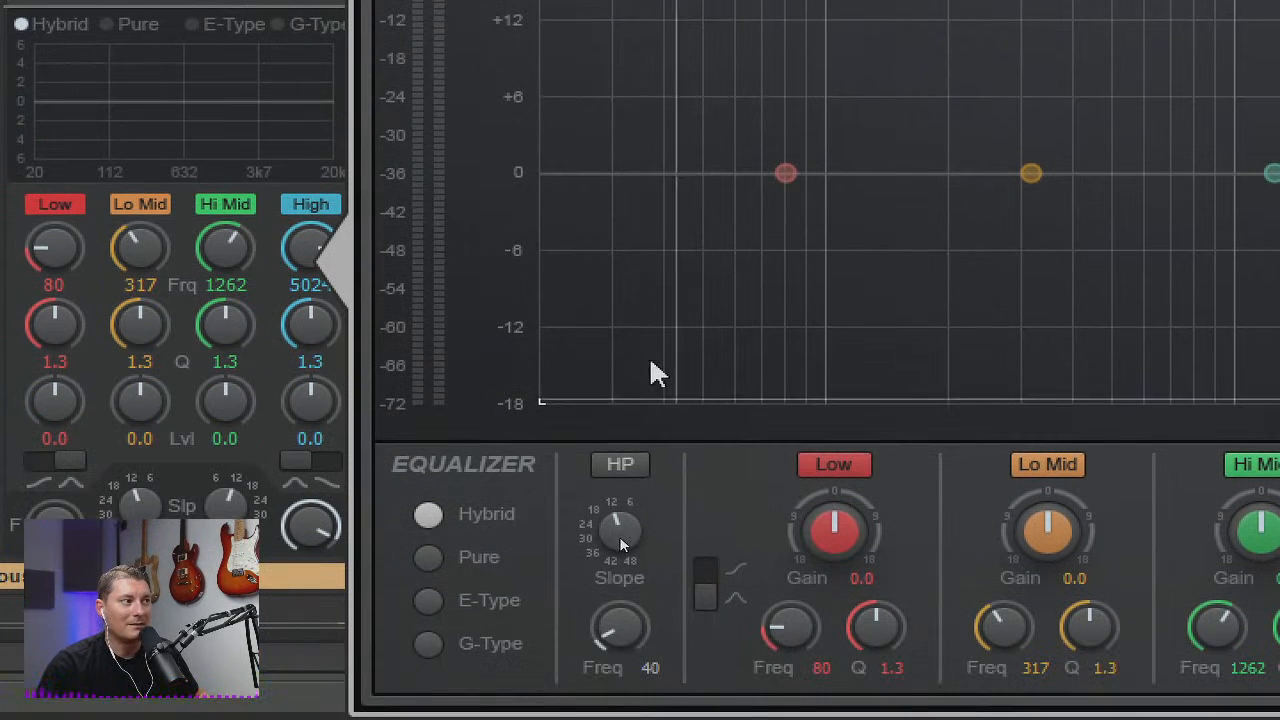
Enable the equalizer's high-pass filter, set its frequency to about 29 Hz, and close the equalizer window.
click(619, 545)
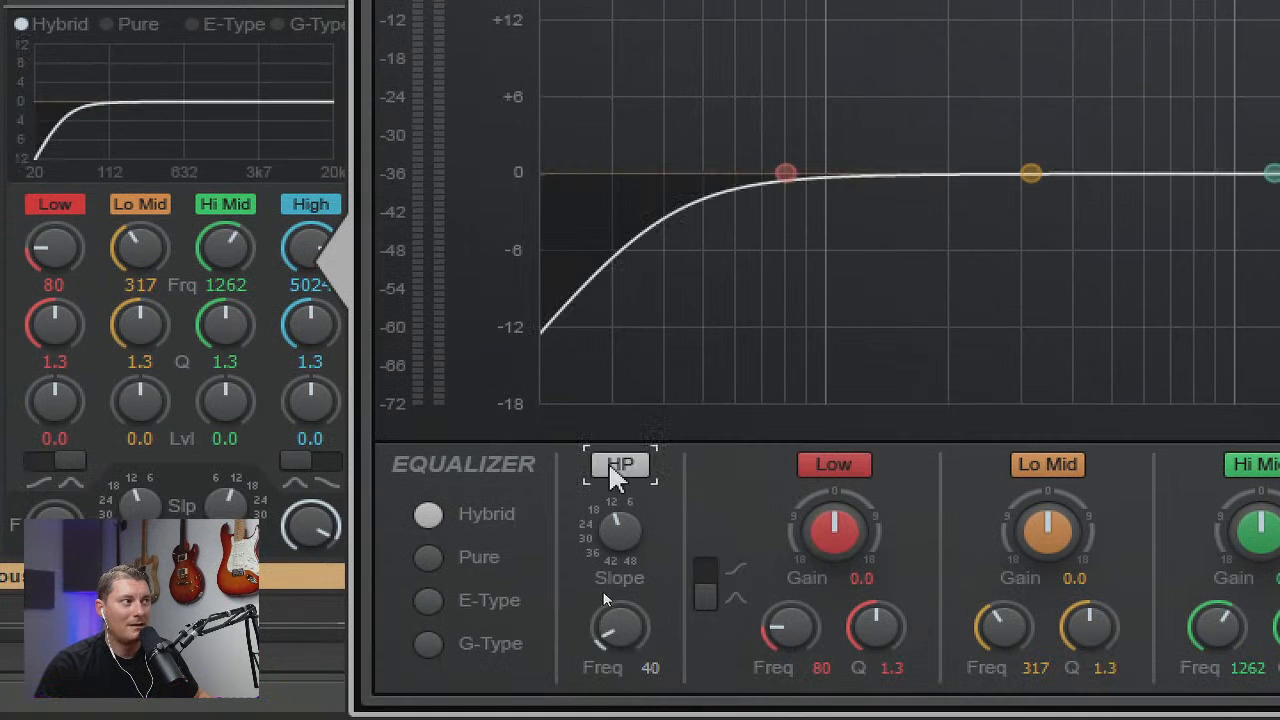
drag(620, 630, 620, 607)
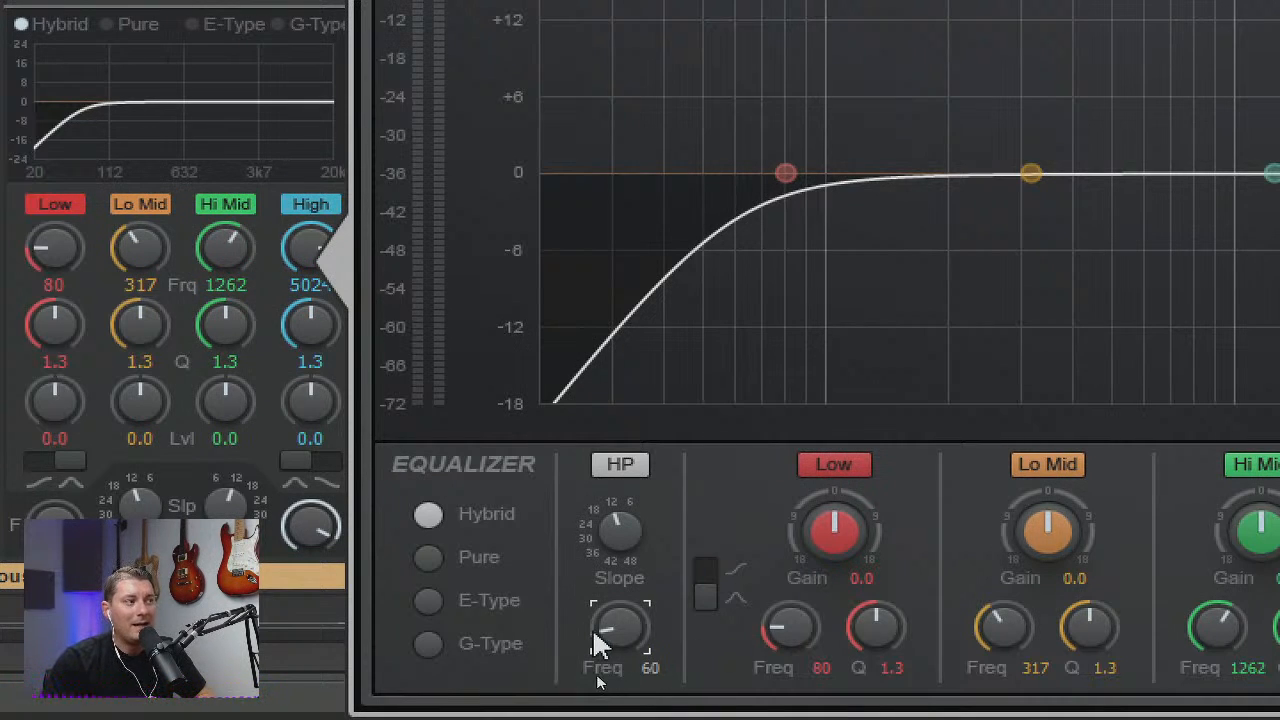
drag(594, 643, 594, 690)
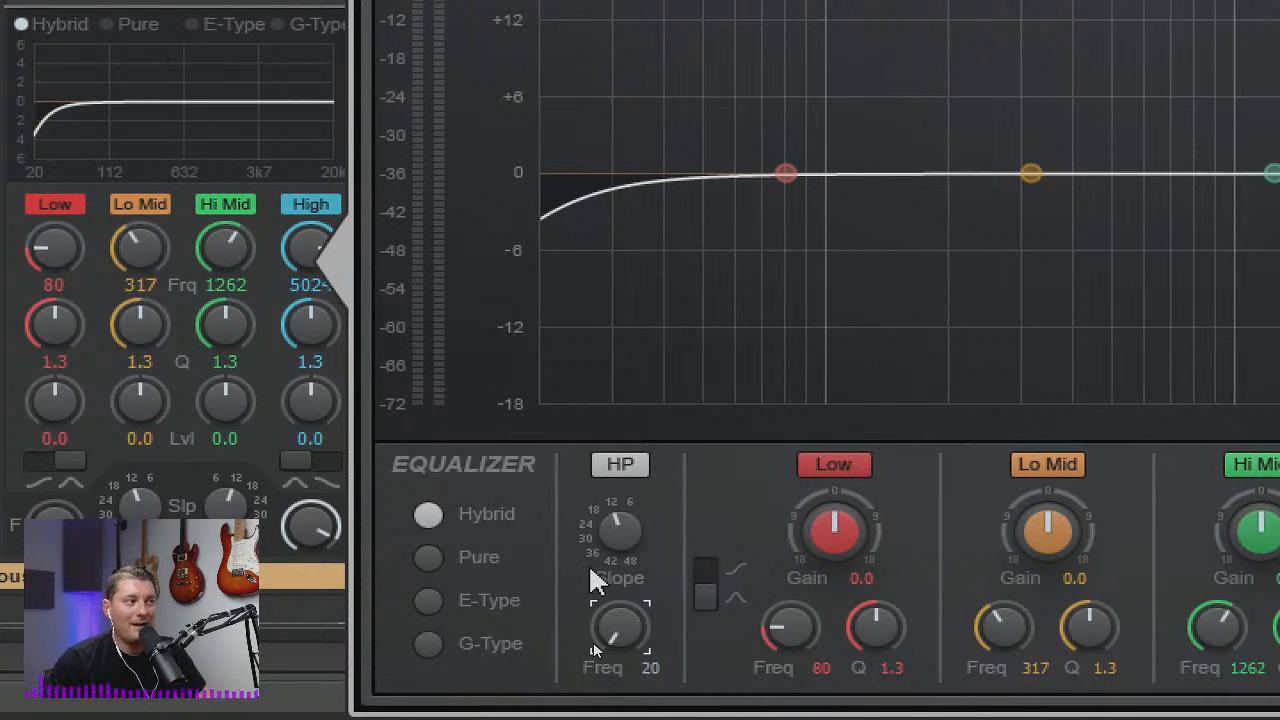
mouse_move(598, 637)
mouse_down()
mouse_move(598, 619)
mouse_move(608, 636)
mouse_up()
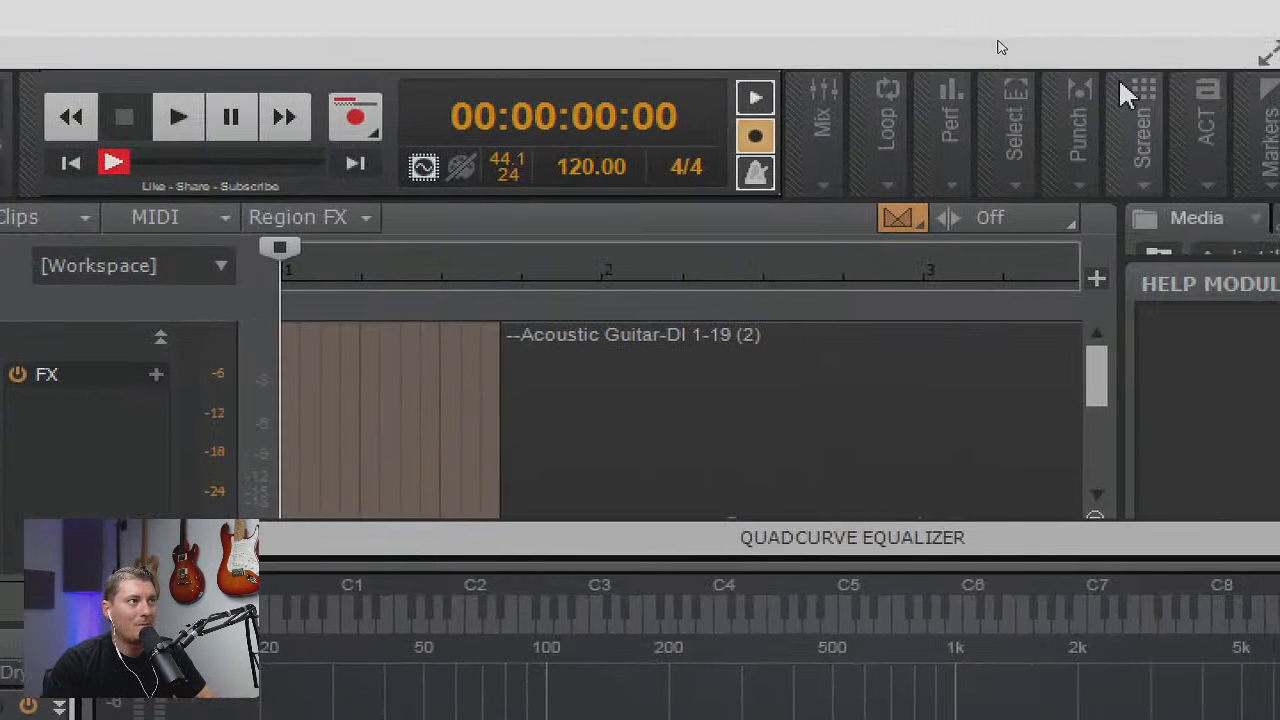
click(1003, 160)
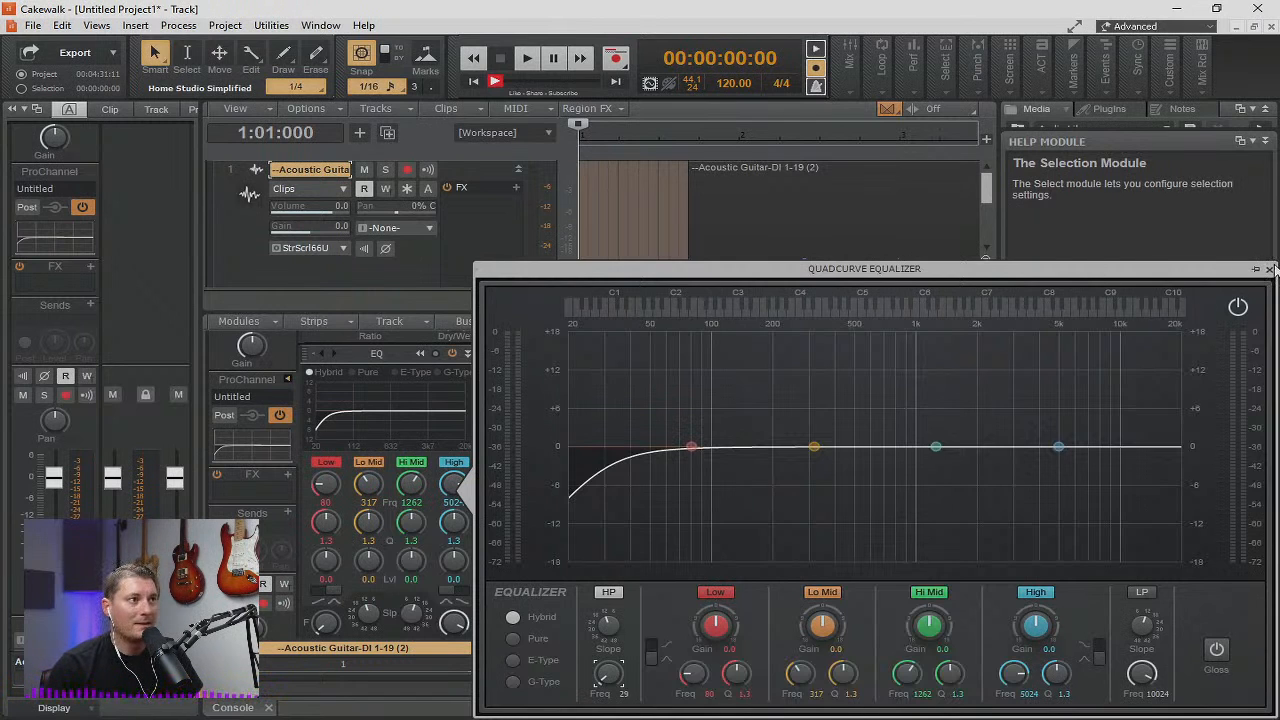
click(1269, 269)
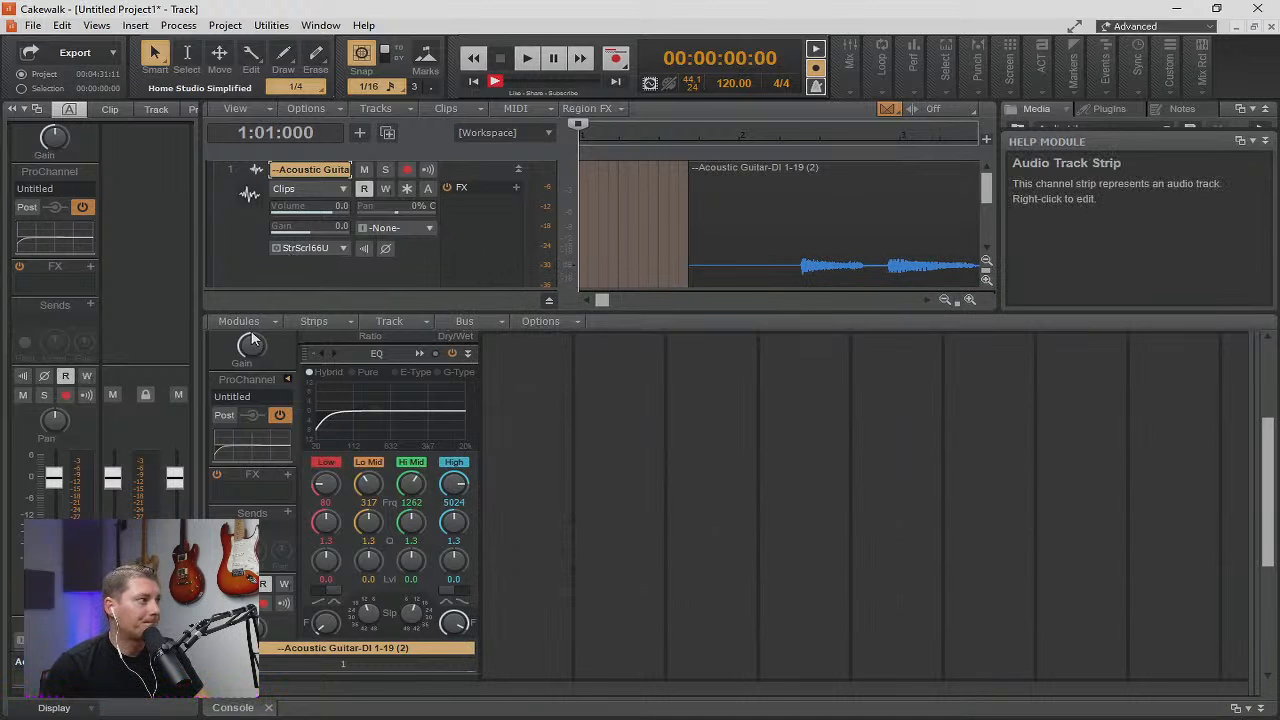
Insert the 4U Goniometer Korrelator effect in the guitar track's FX rack and close the plug-in window.
right_click(502, 207)
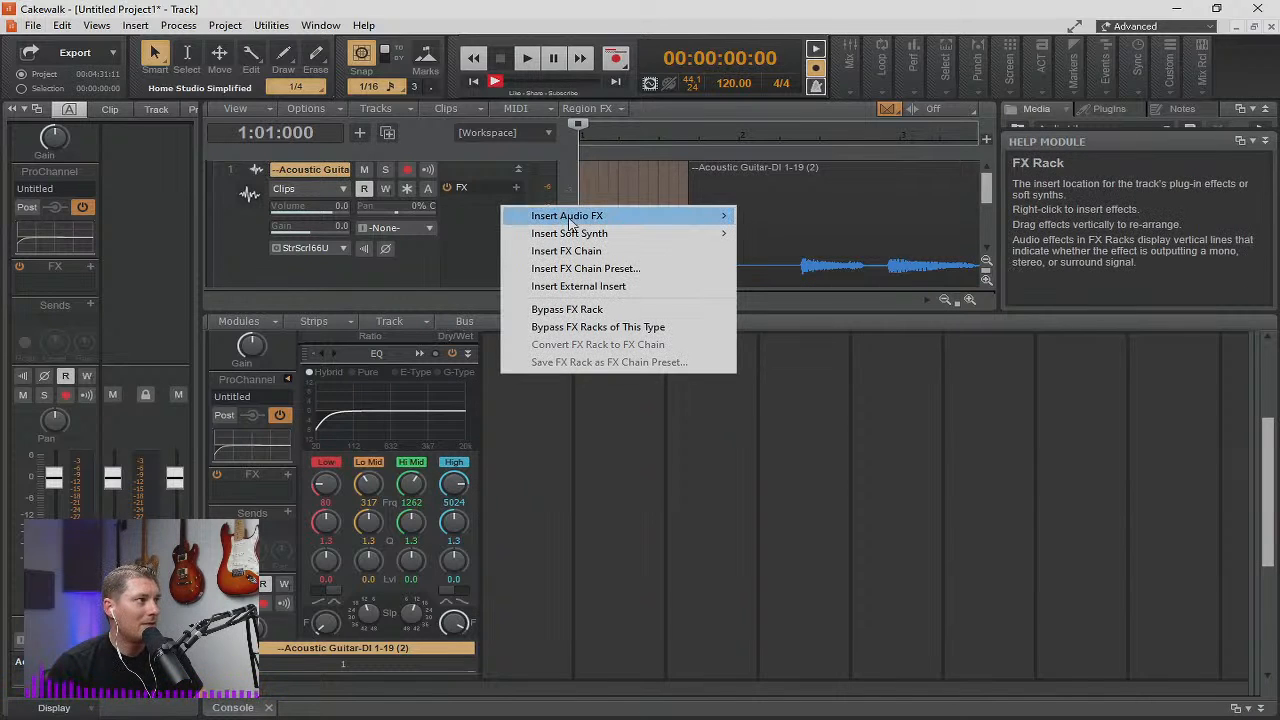
mouse_move(585, 220)
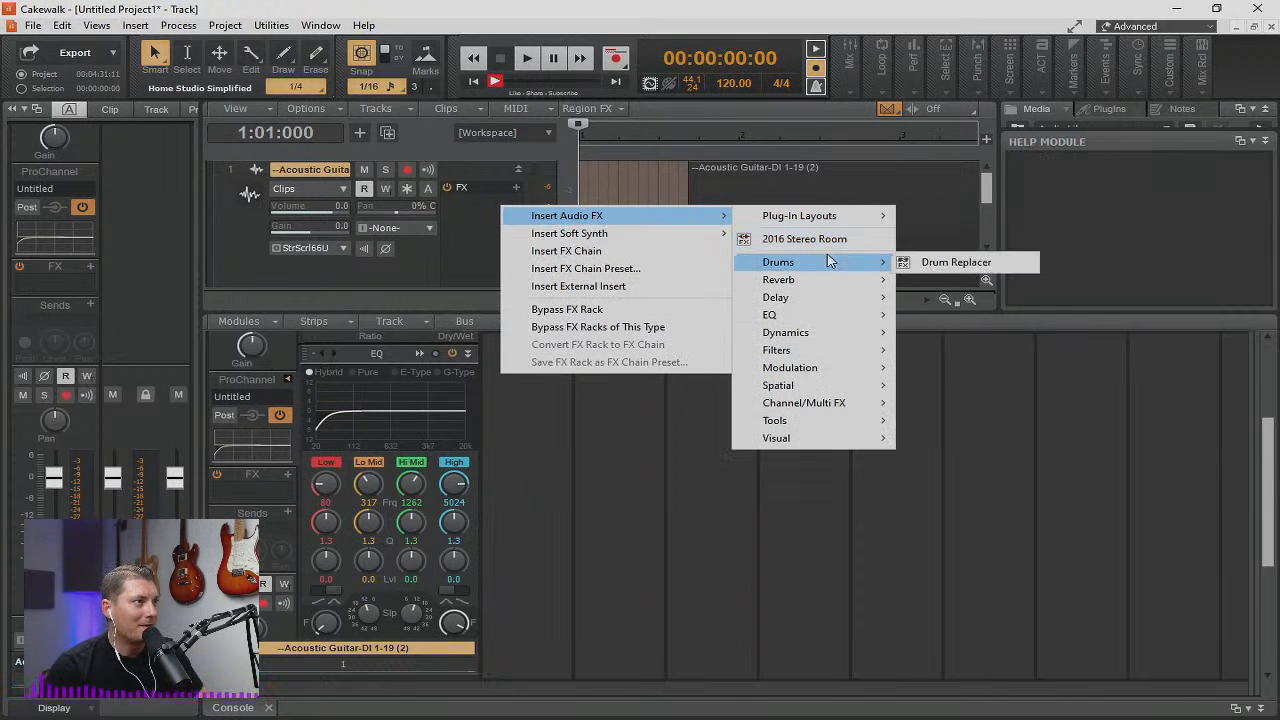
mouse_move(835, 285)
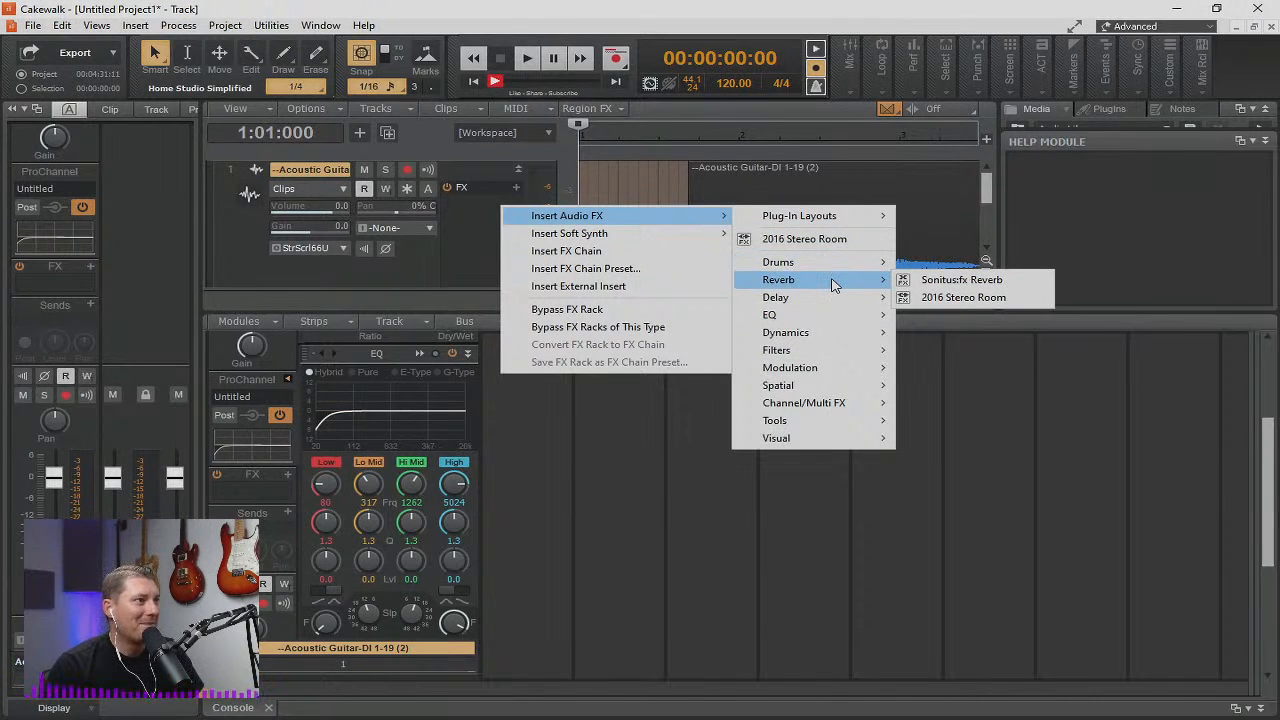
mouse_move(888, 428)
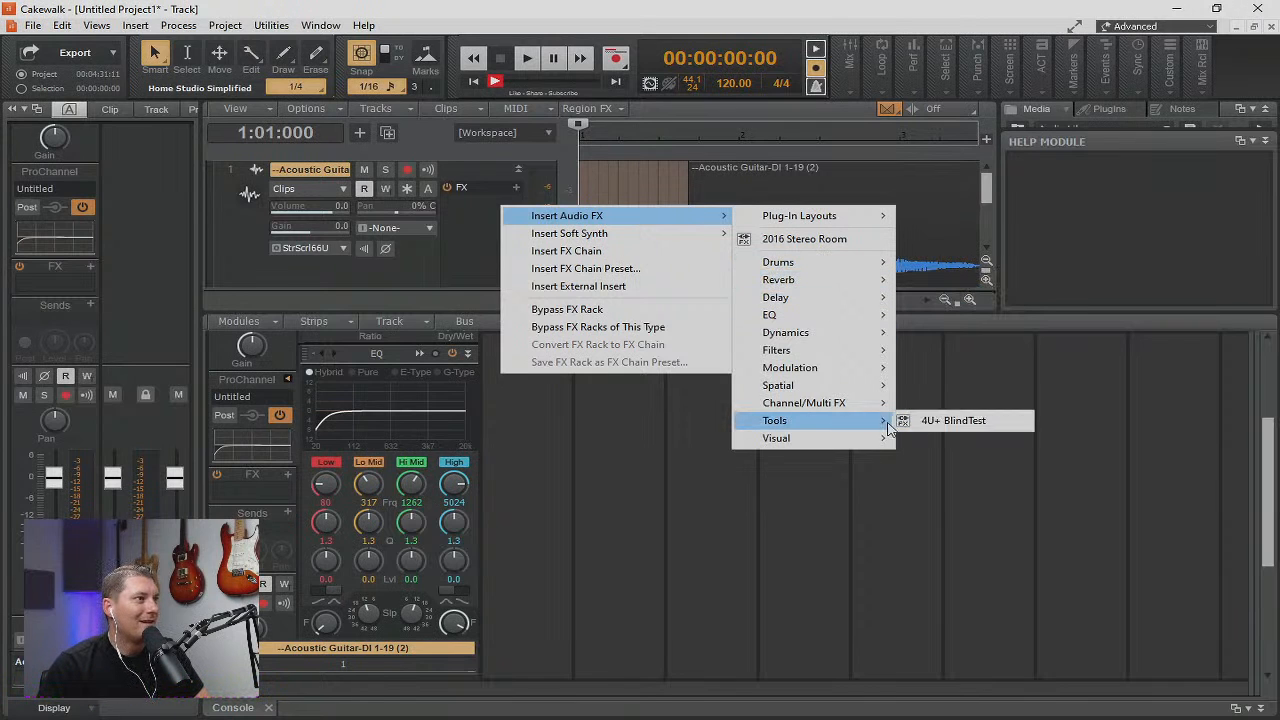
mouse_move(843, 450)
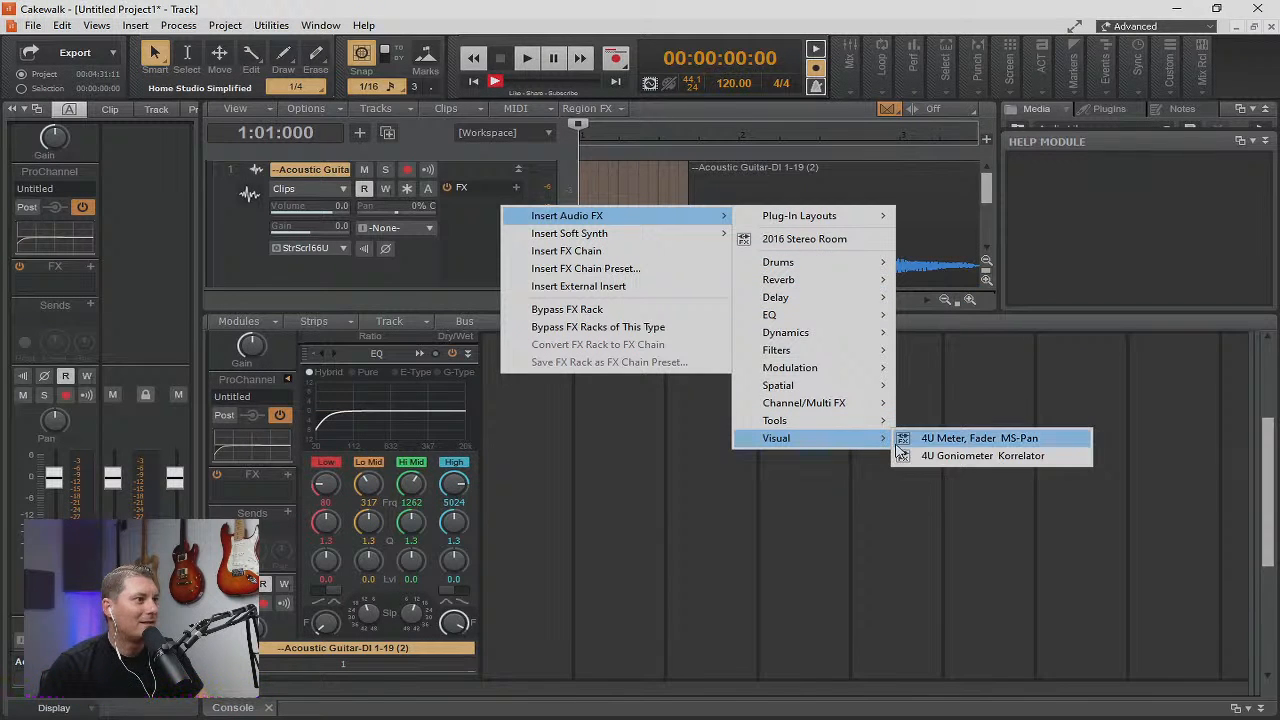
click(934, 459)
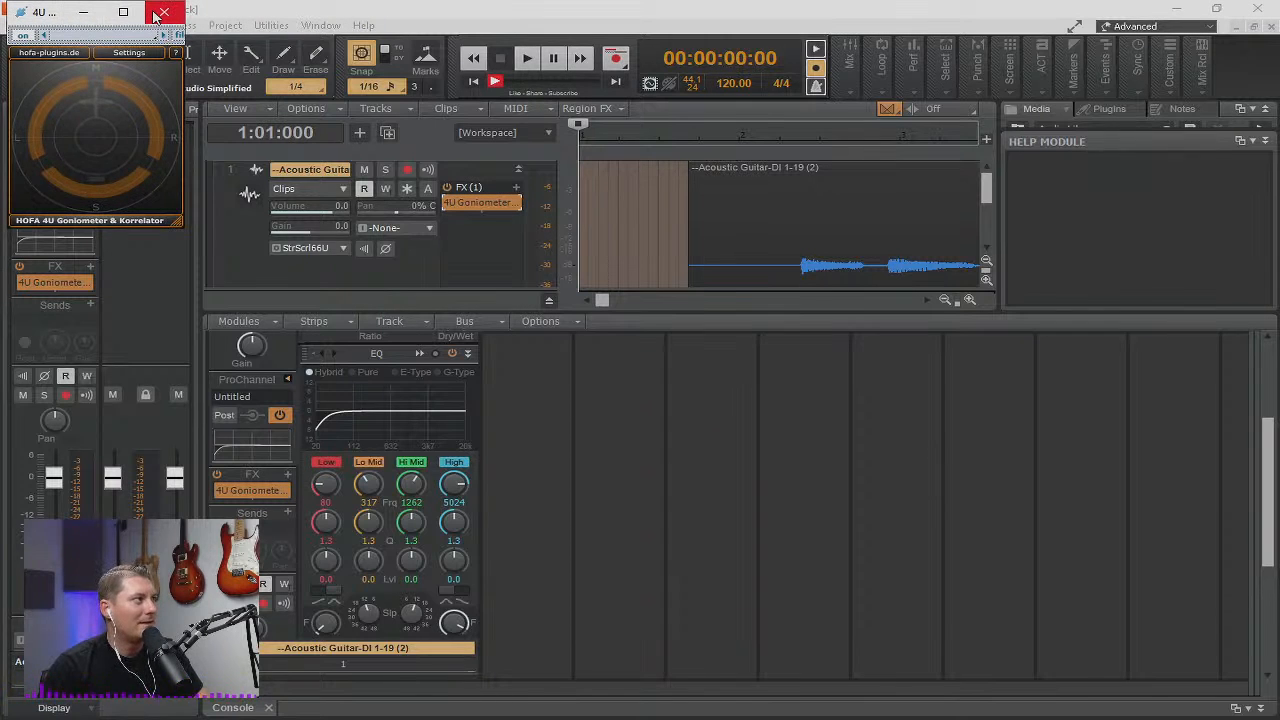
click(155, 13)
right_click(481, 234)
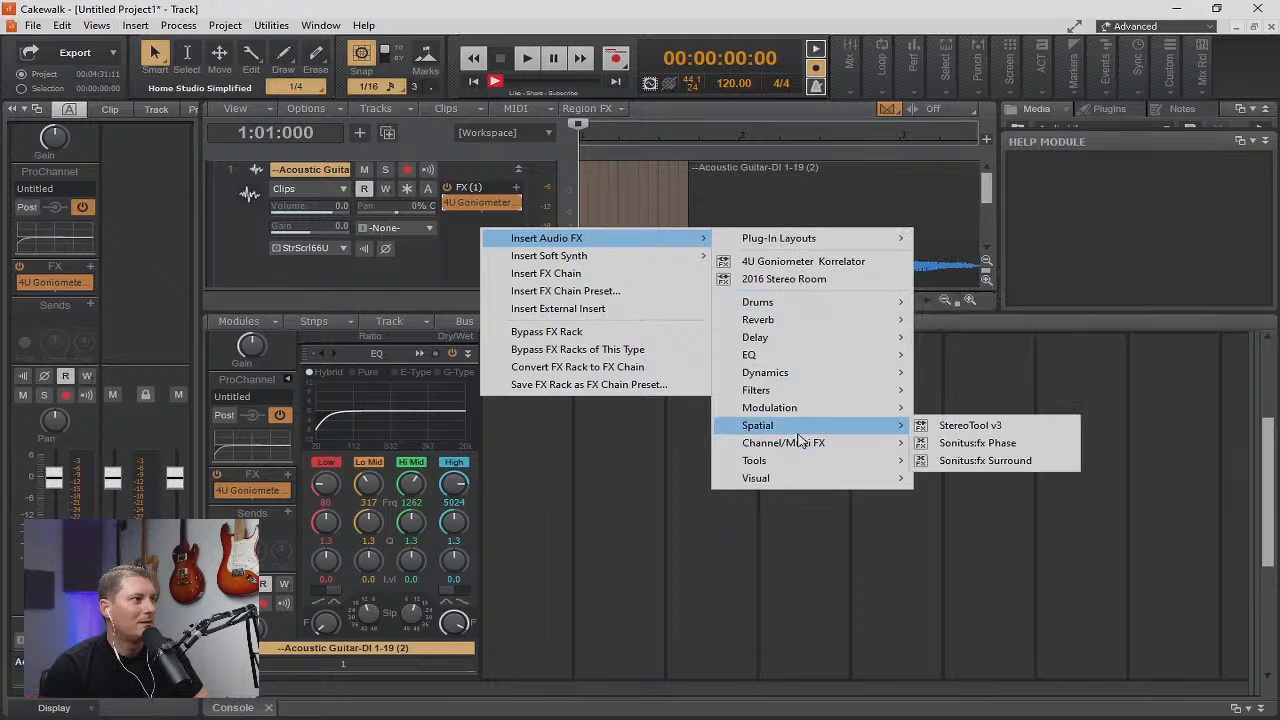
mouse_move(824, 478)
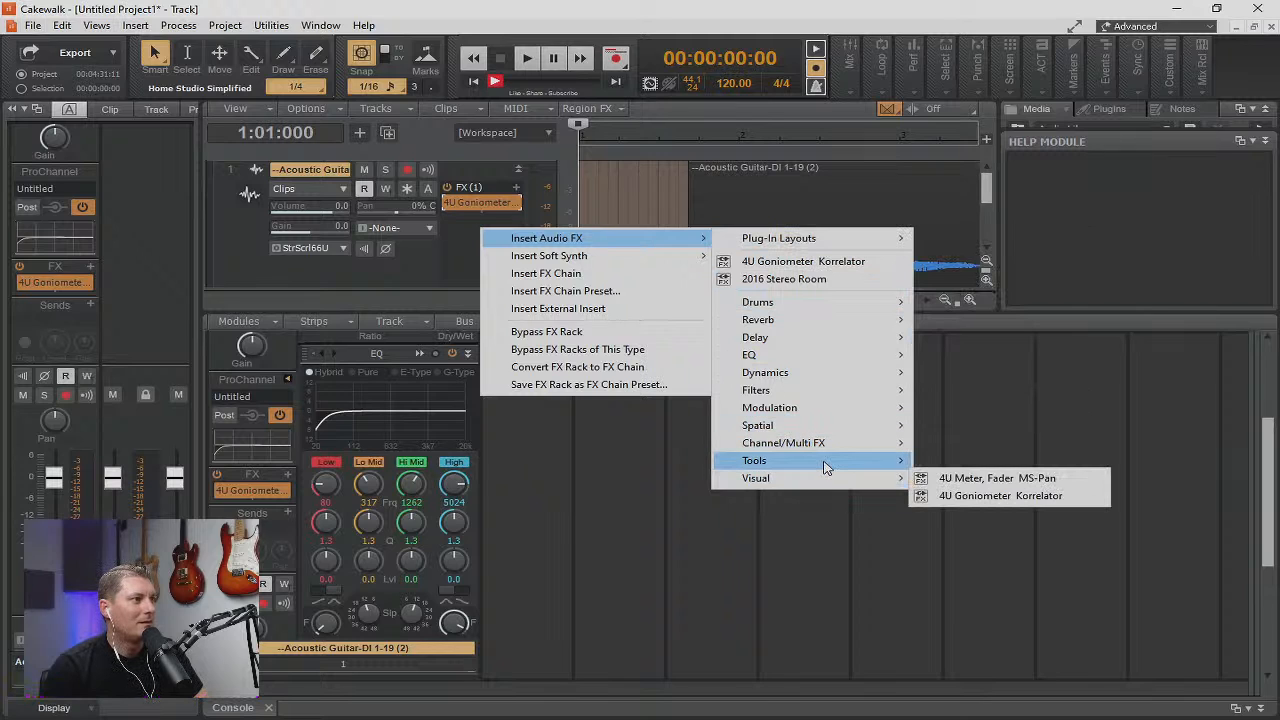
mouse_move(826, 451)
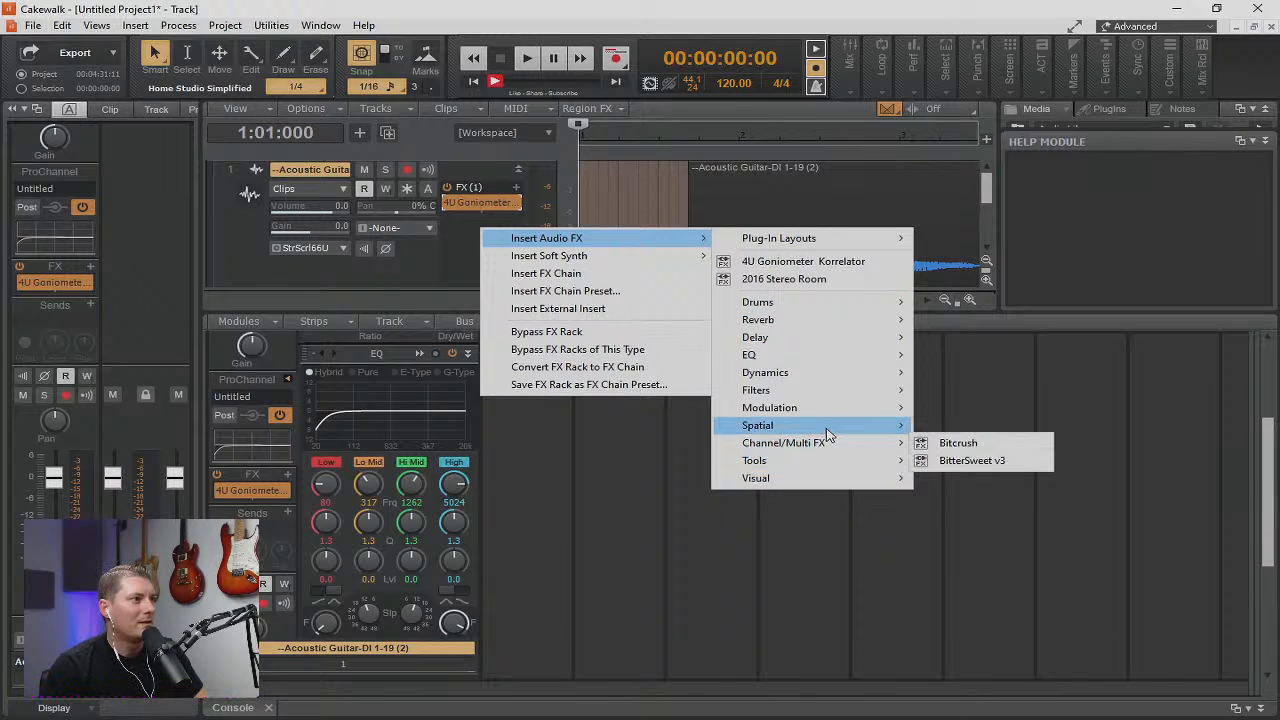
mouse_move(820, 413)
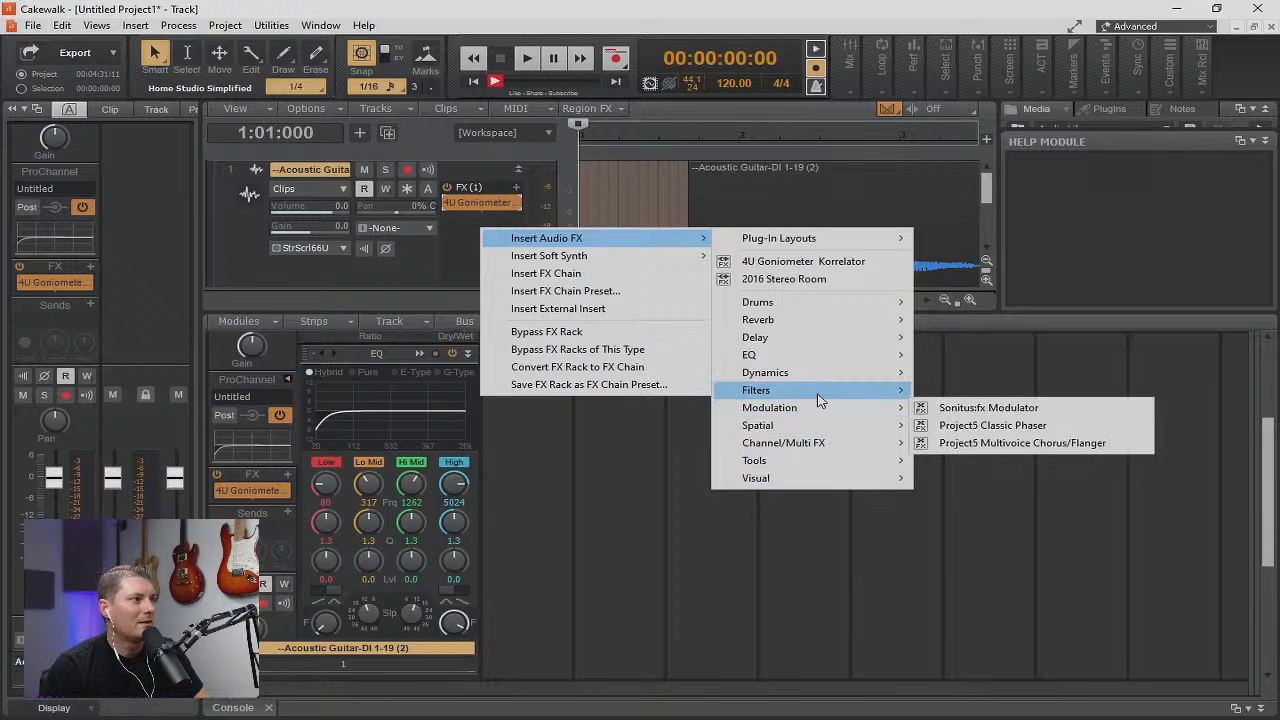
mouse_move(815, 378)
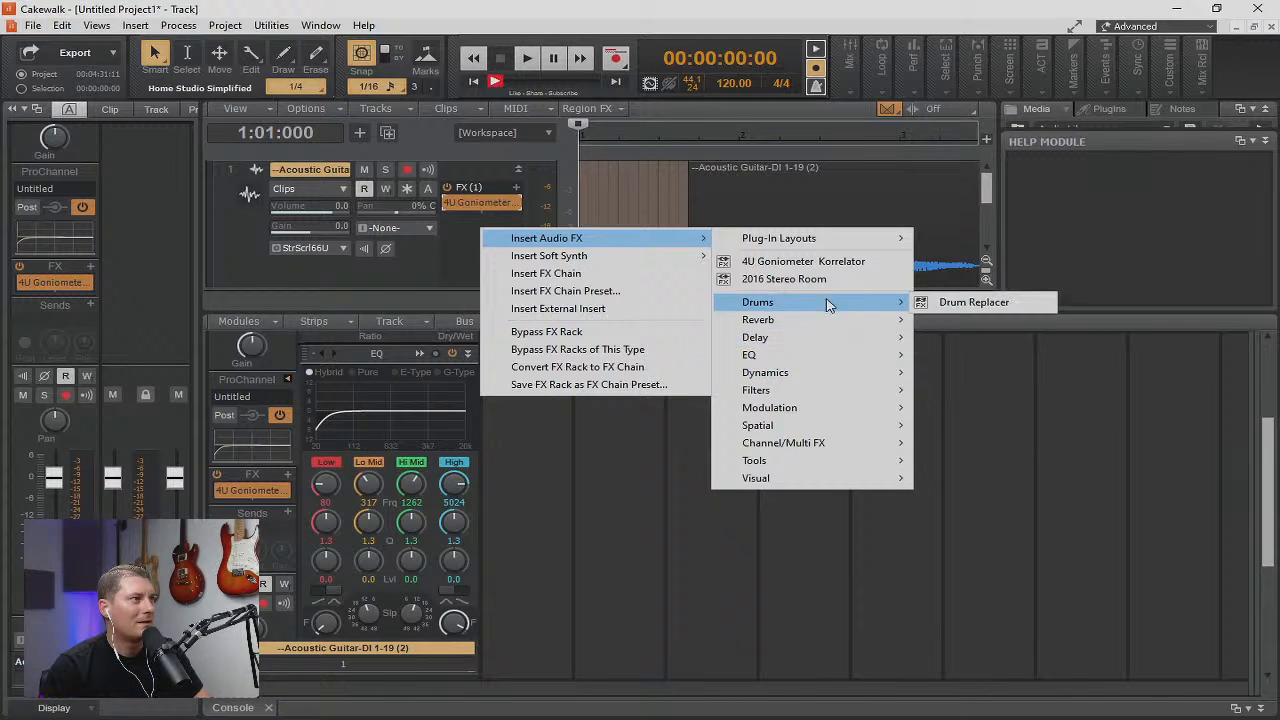
click(1077, 415)
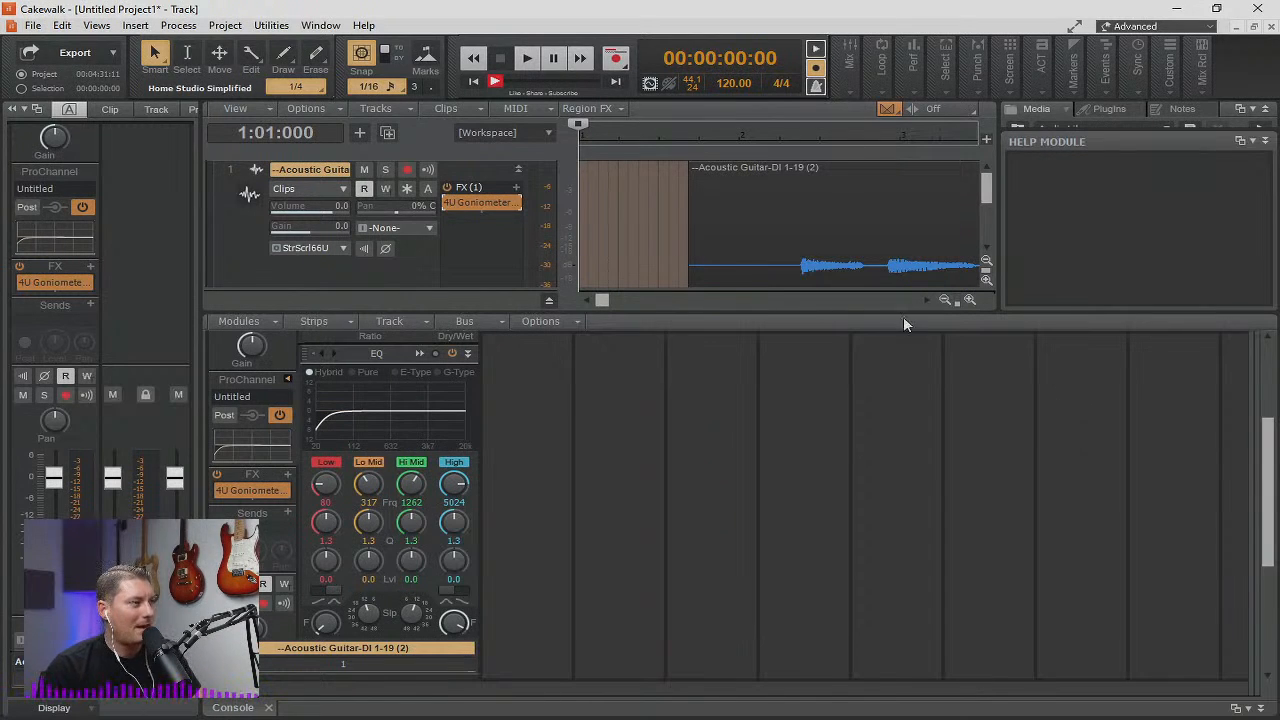
Scan for VST plug-ins in the Cakewalk Plug-in Manager and close the manager.
click(272, 26)
mouse_move(222, 28)
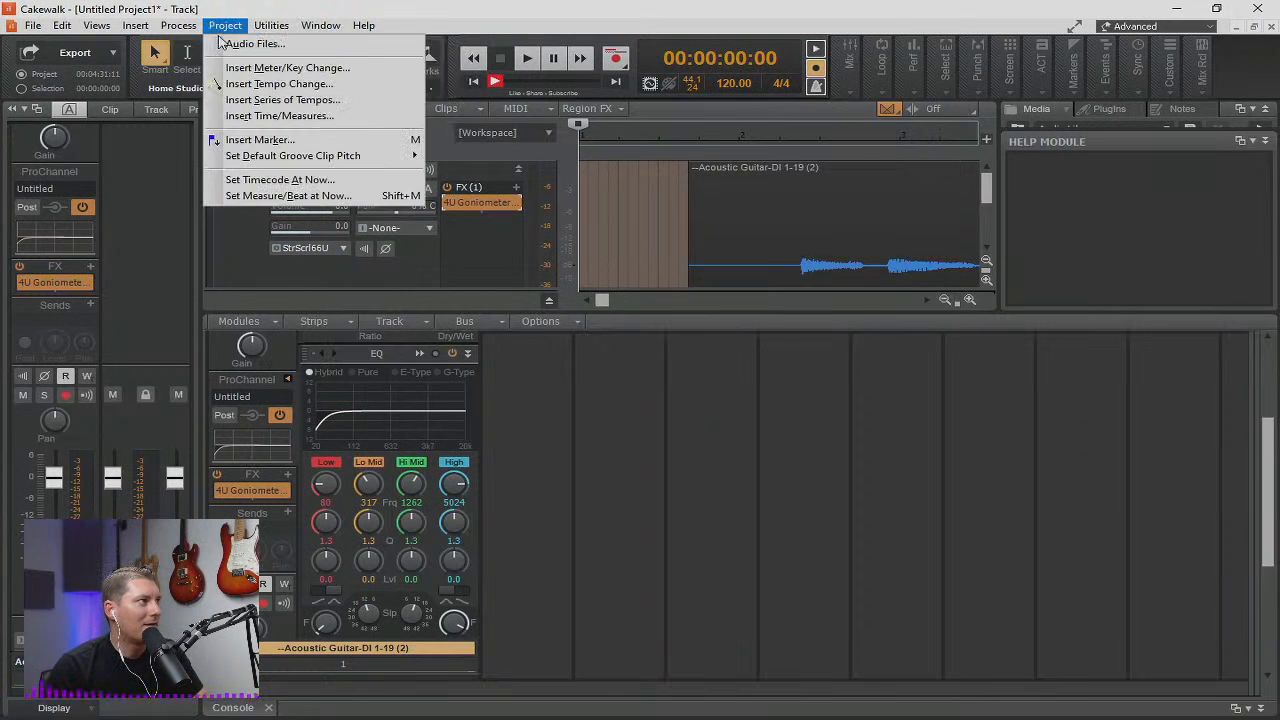
mouse_move(273, 27)
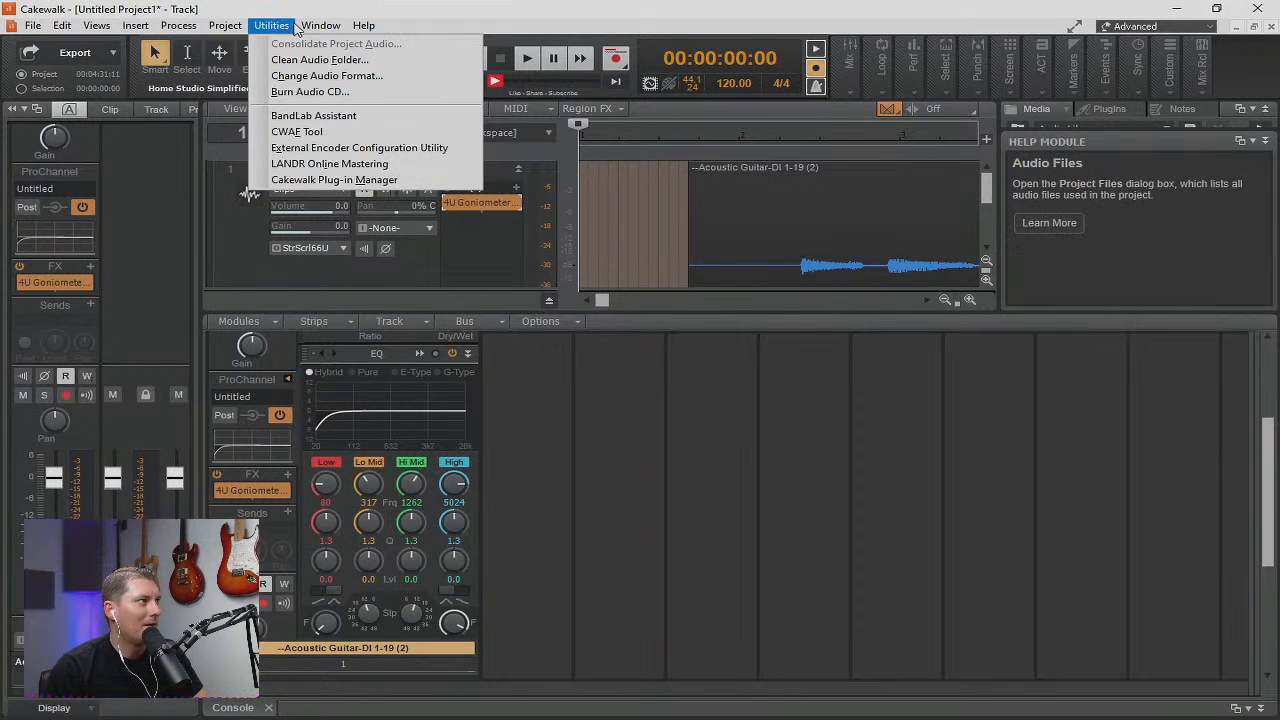
click(305, 180)
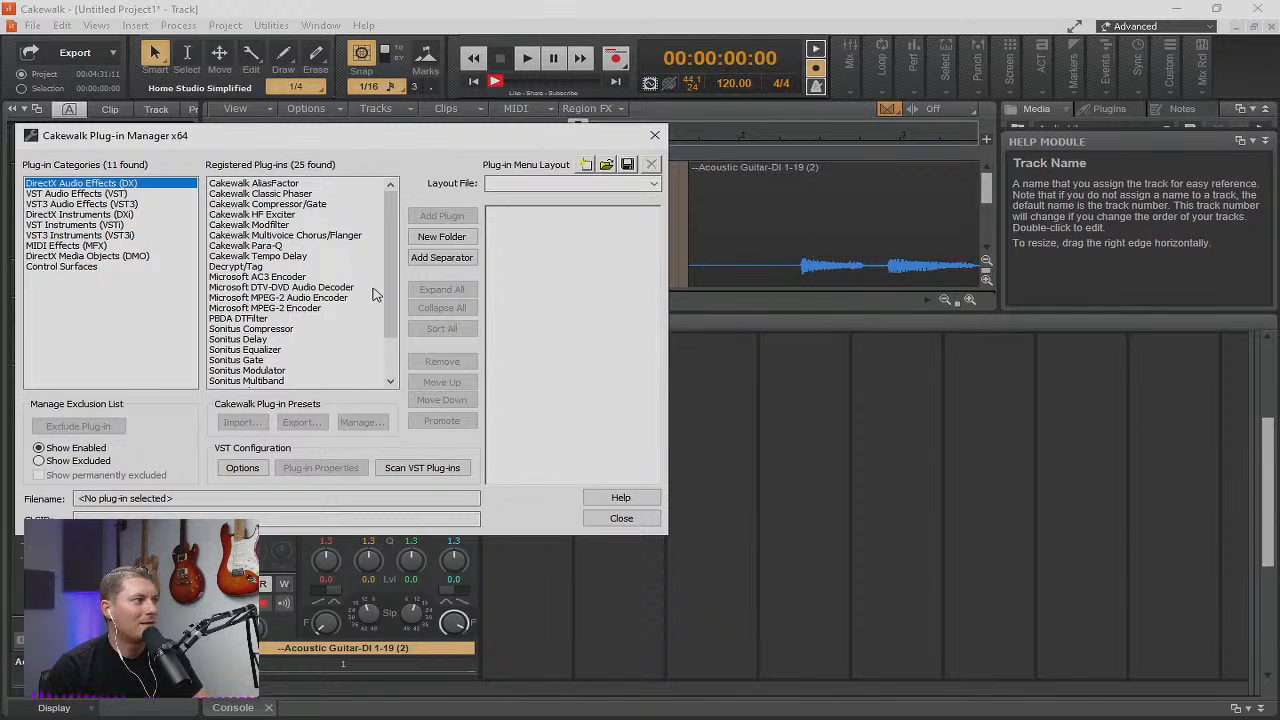
click(447, 470)
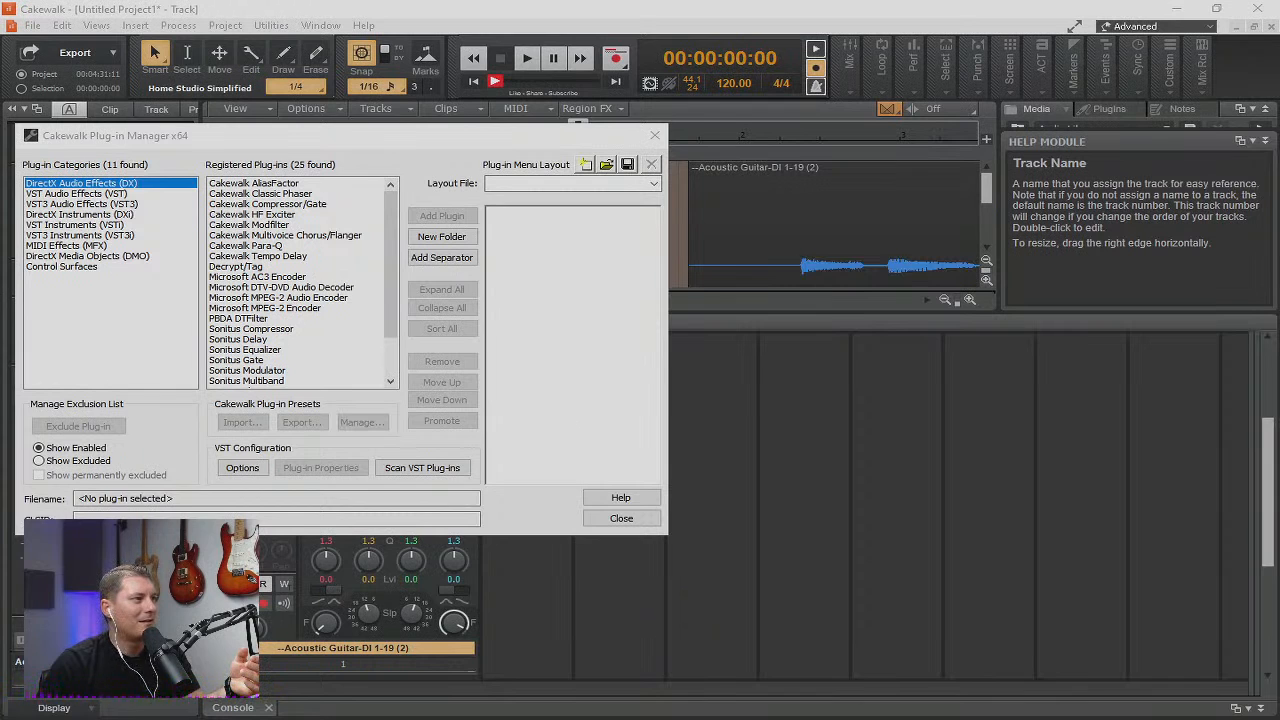
click(618, 518)
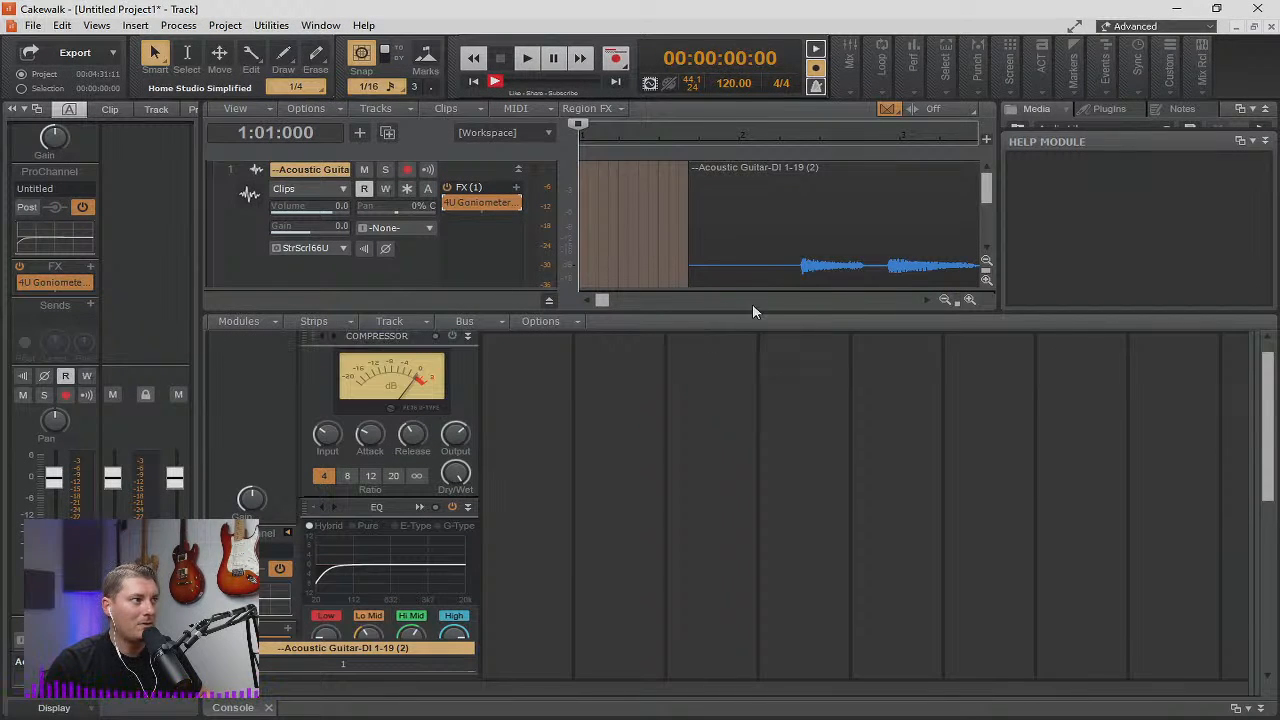
Enlarge the clips area by closing the console and narrowing the media browser, and magnify the guitar waveform's amplitude scale.
click(268, 707)
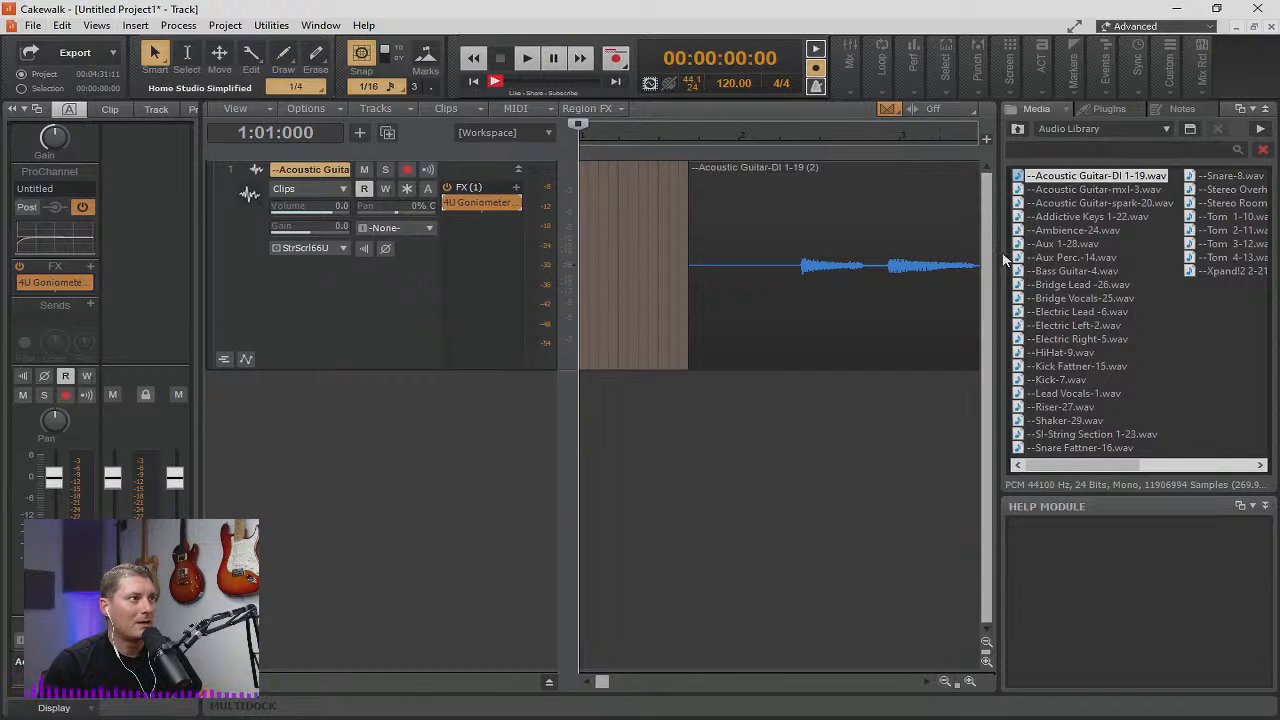
drag(1005, 260, 1200, 260)
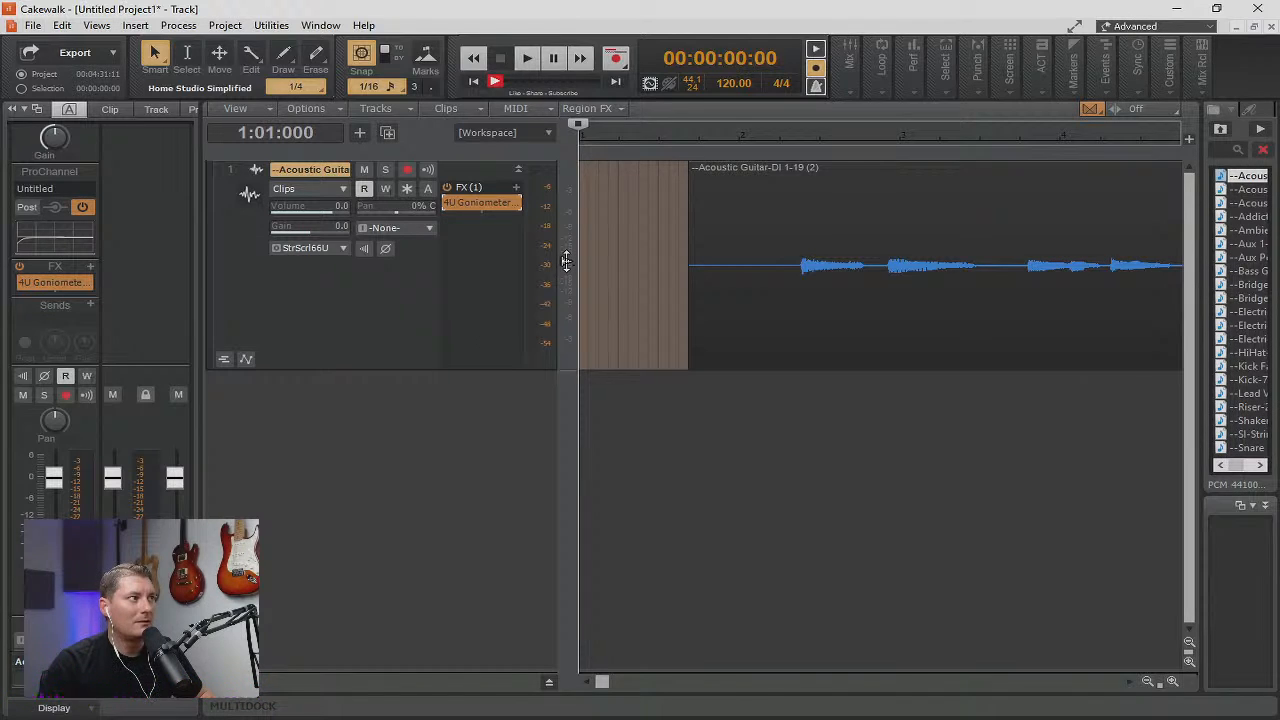
drag(566, 261, 576, 204)
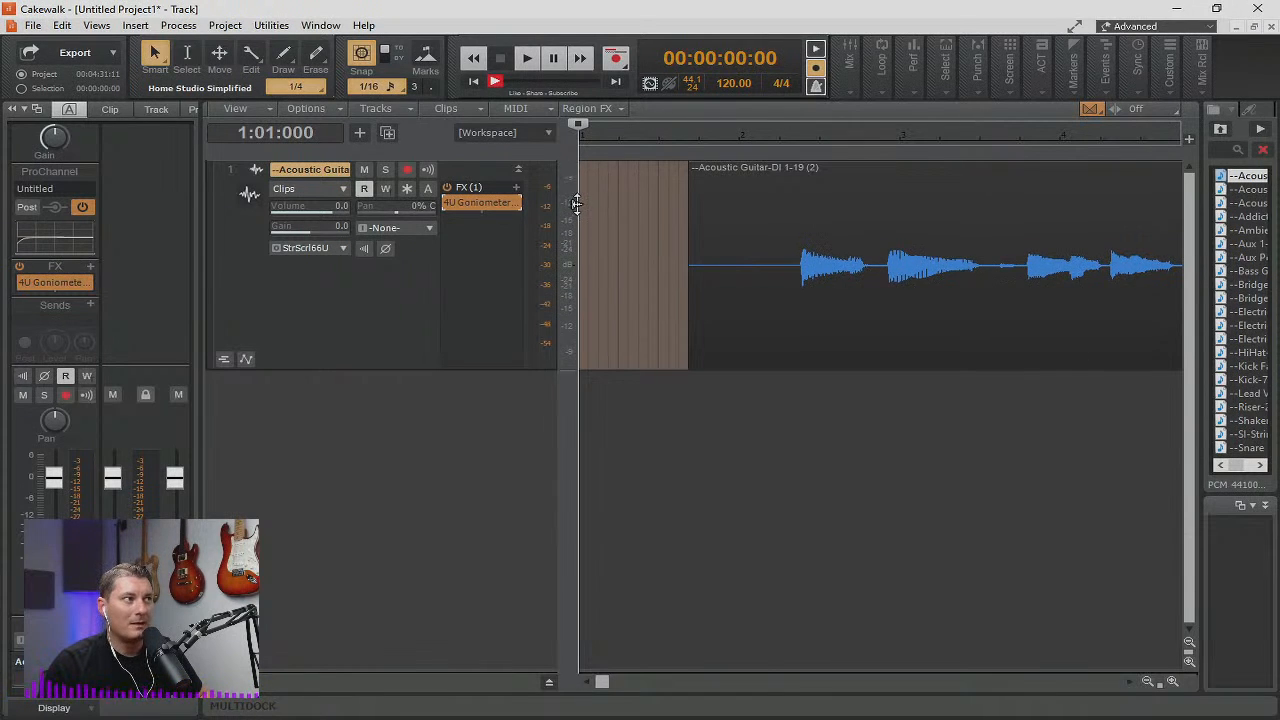
Set the playhead to 3:01:000 and magnify the guitar waveform horizontally until its individual cycles can be examined.
click(815, 133)
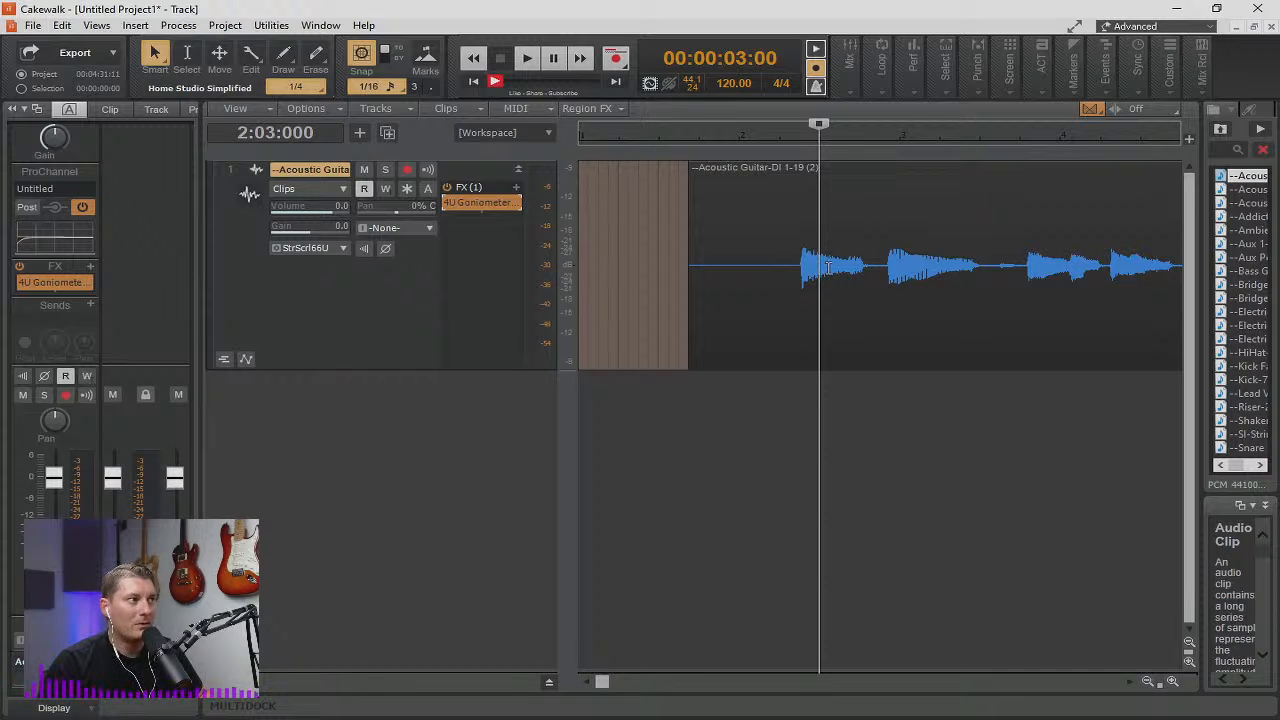
scroll(824, 272, right, 3)
scroll(822, 272, left, 1)
scroll(822, 272, up, 3)
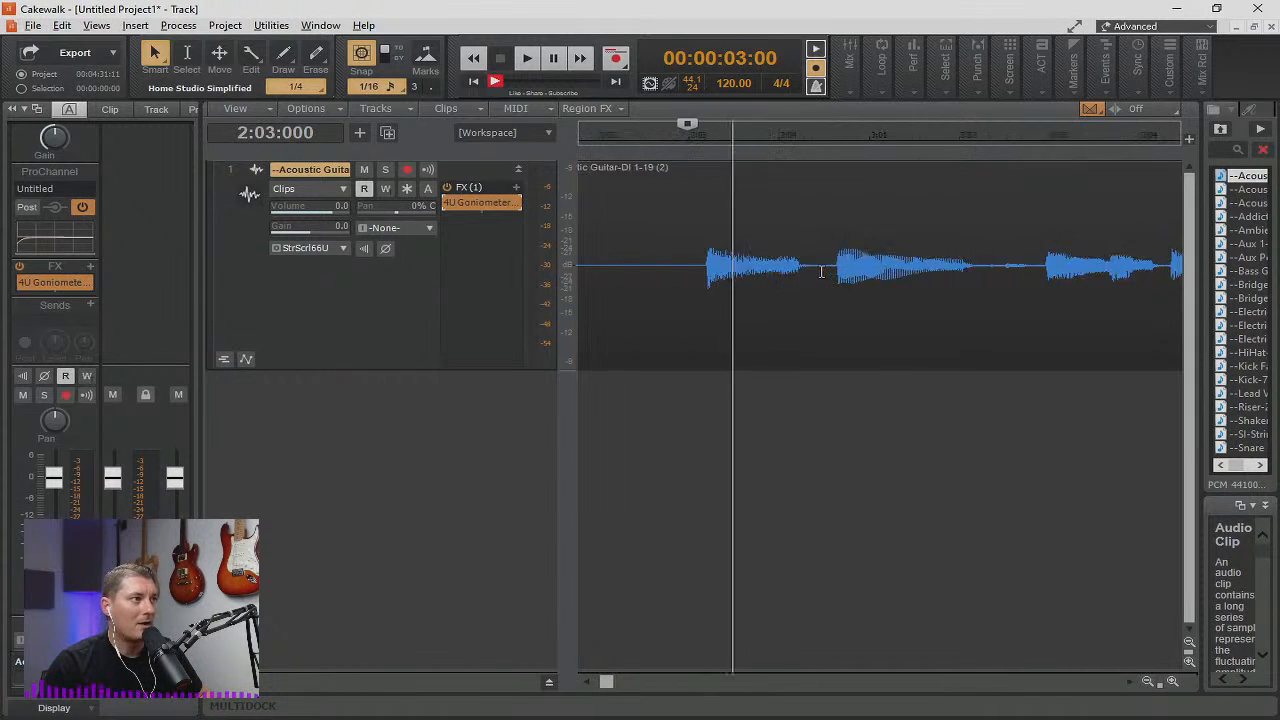
click(895, 136)
scroll(911, 278, up, 5)
scroll(911, 278, up, 2)
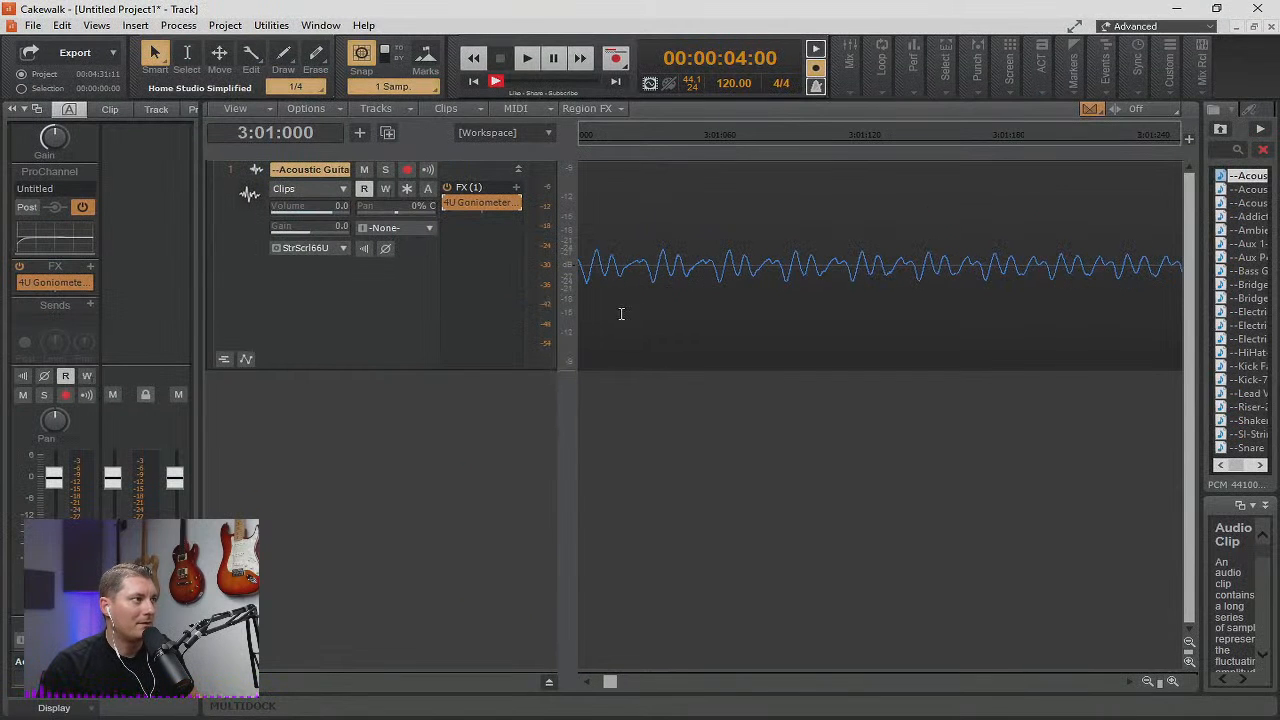
Duplicate the acoustic guitar track once as track 2 with its properties, effects and sends but without its events.
click(620, 222)
right_click(618, 214)
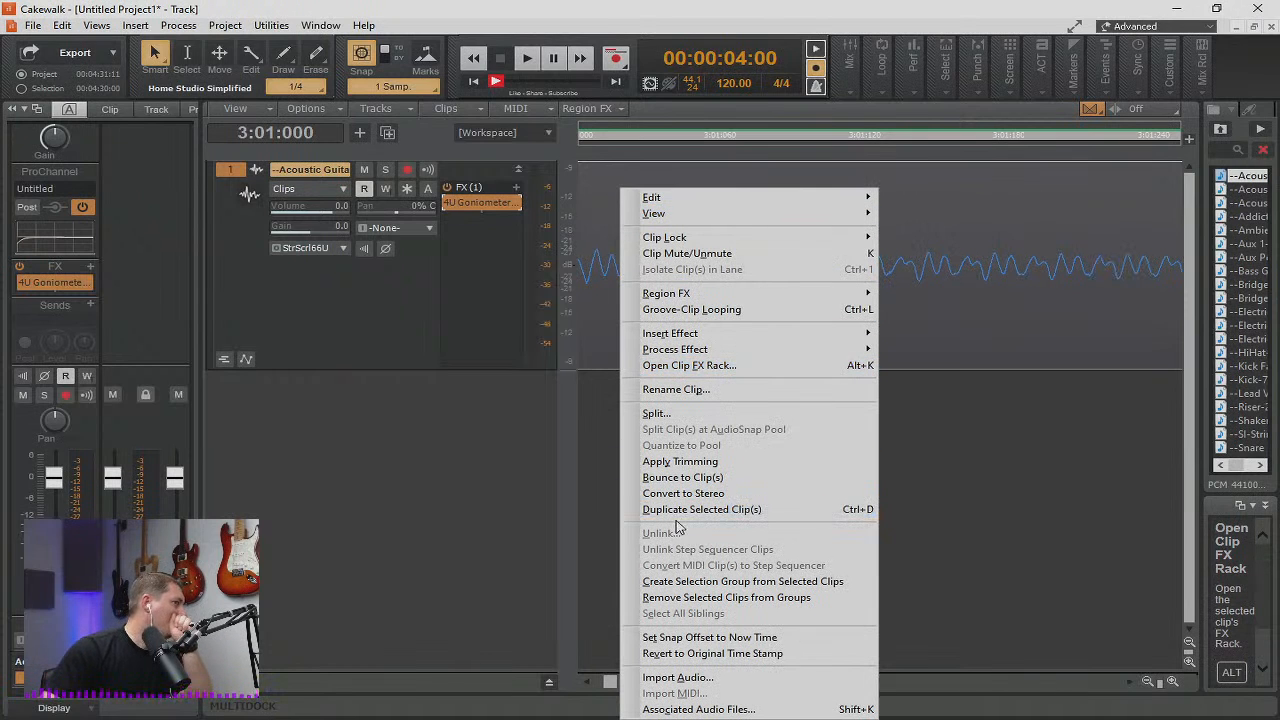
click(427, 295)
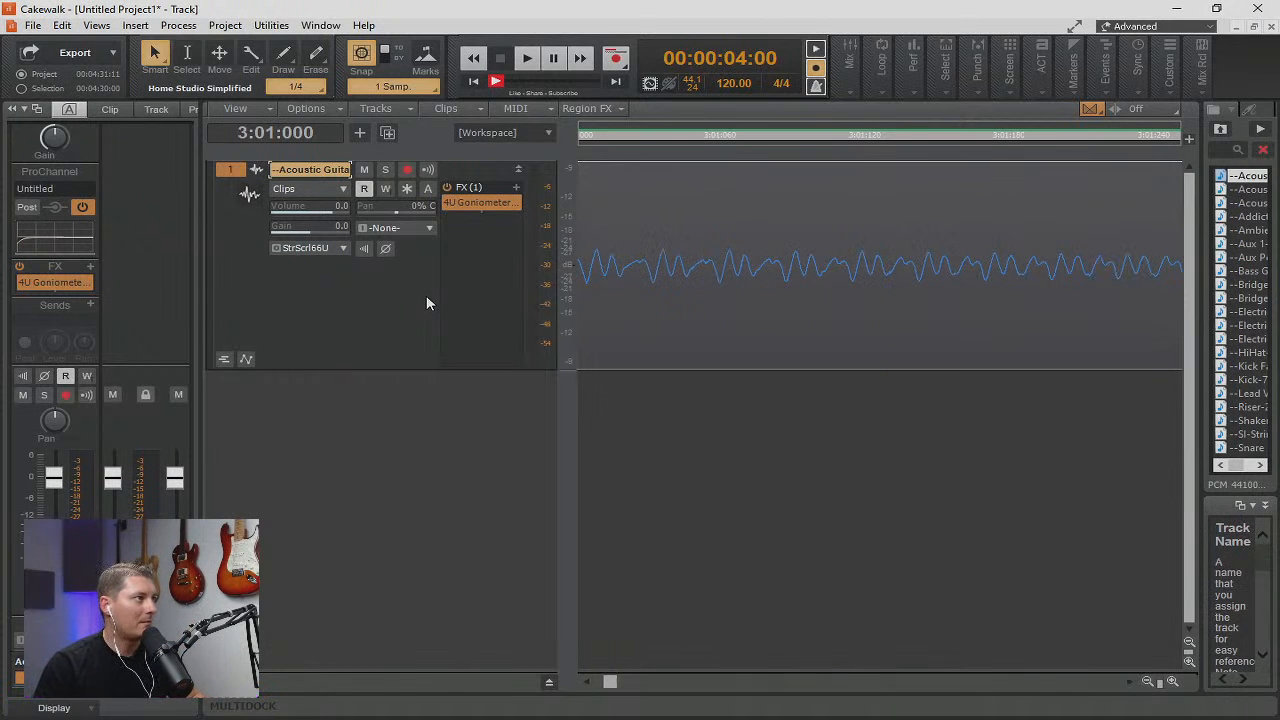
right_click(426, 295)
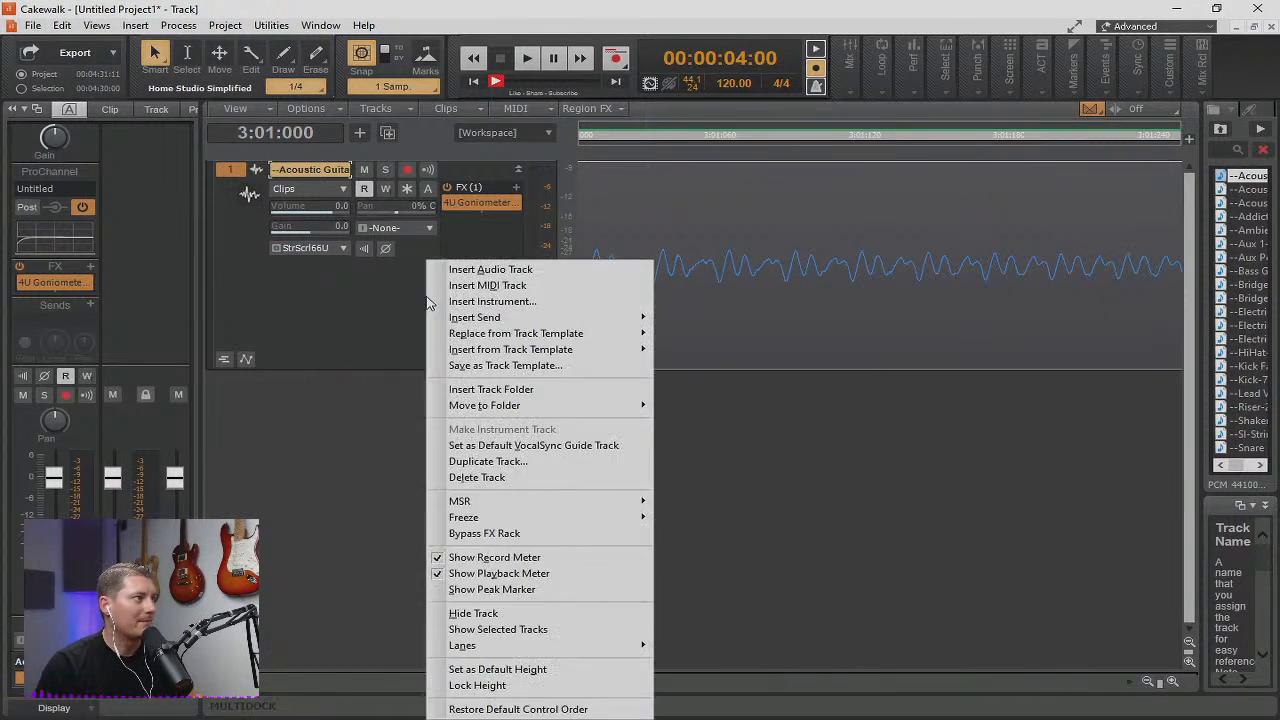
click(490, 462)
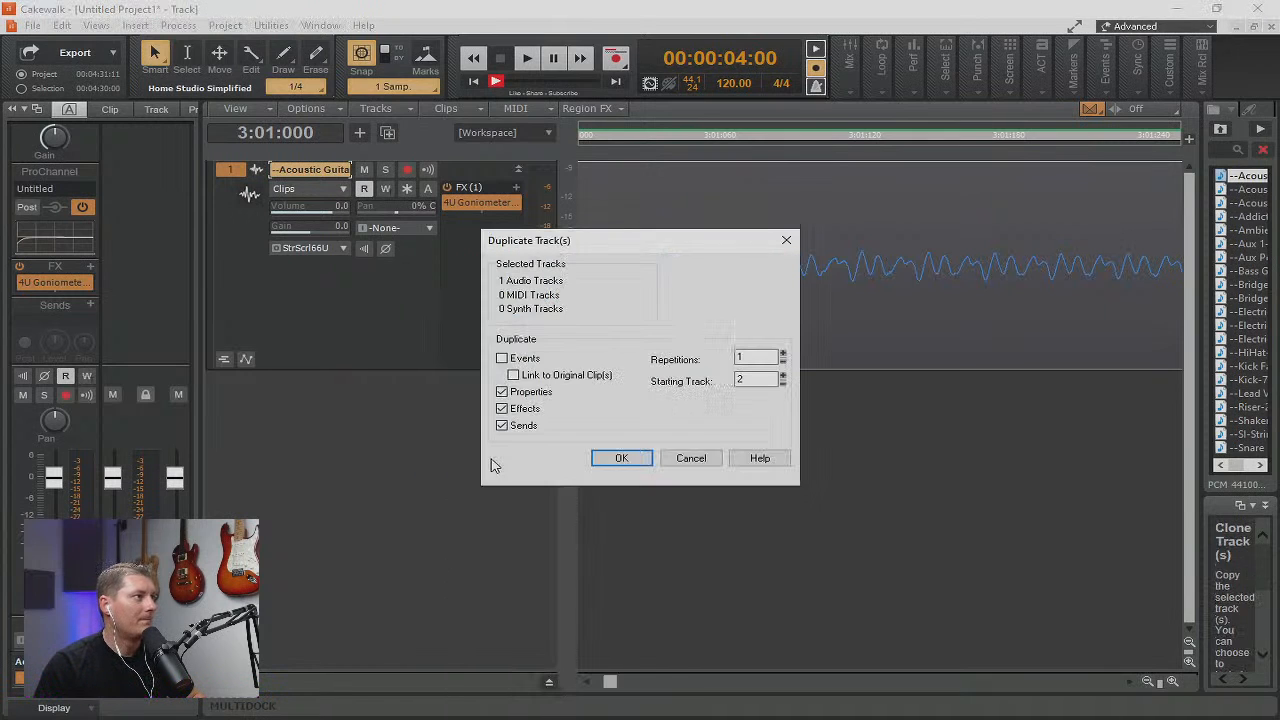
click(634, 456)
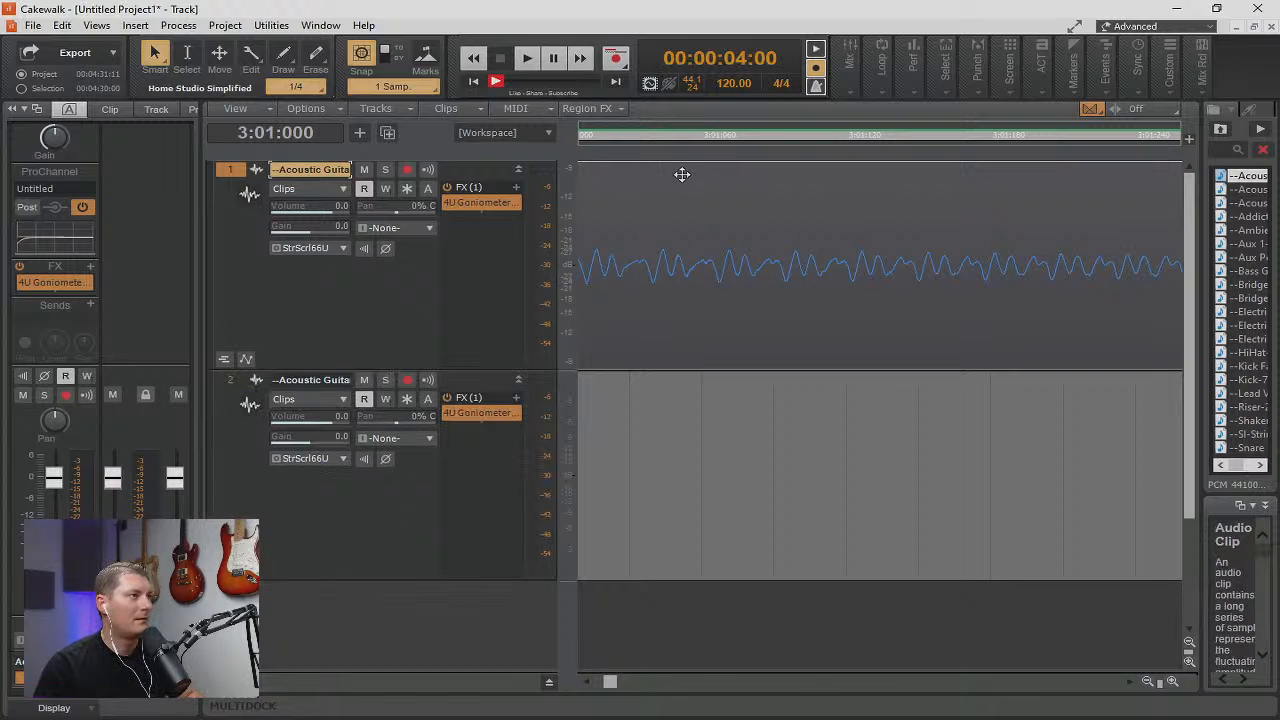
Copy the guitar clip onto track 2 in line with the original and place the playhead on a waveform trough at 3:01:095.
drag(682, 175, 664, 441)
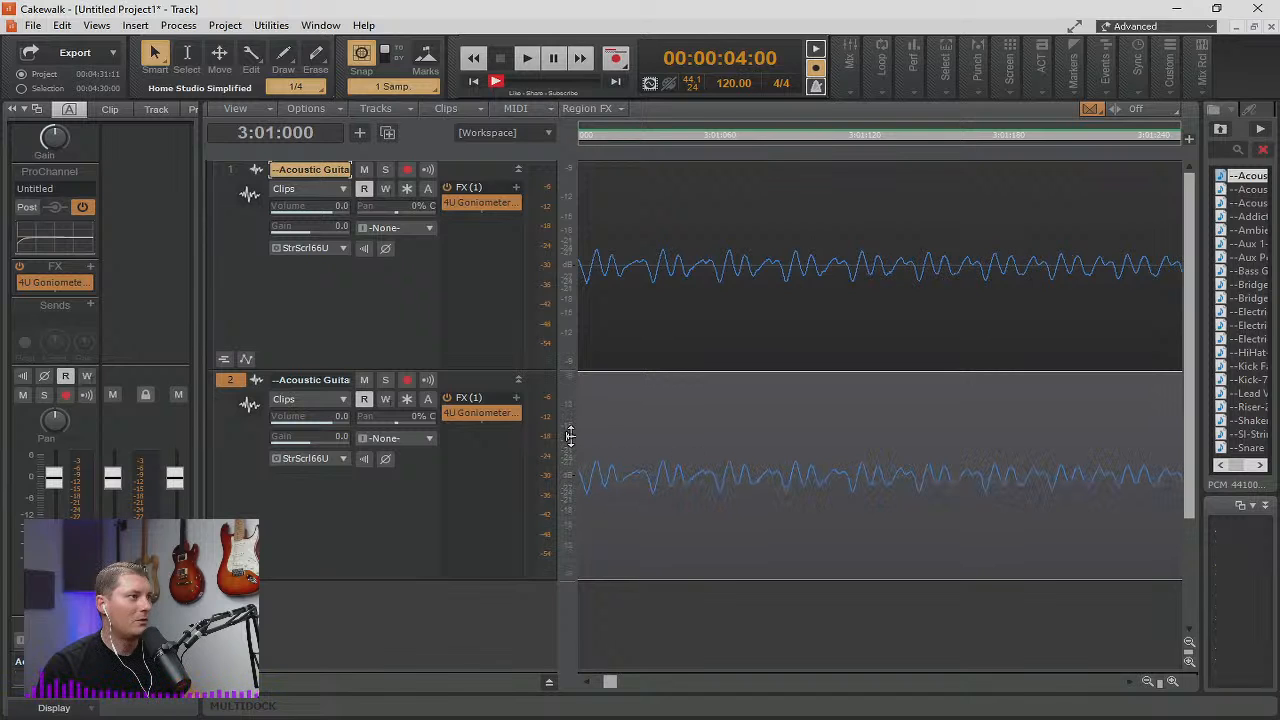
click(786, 281)
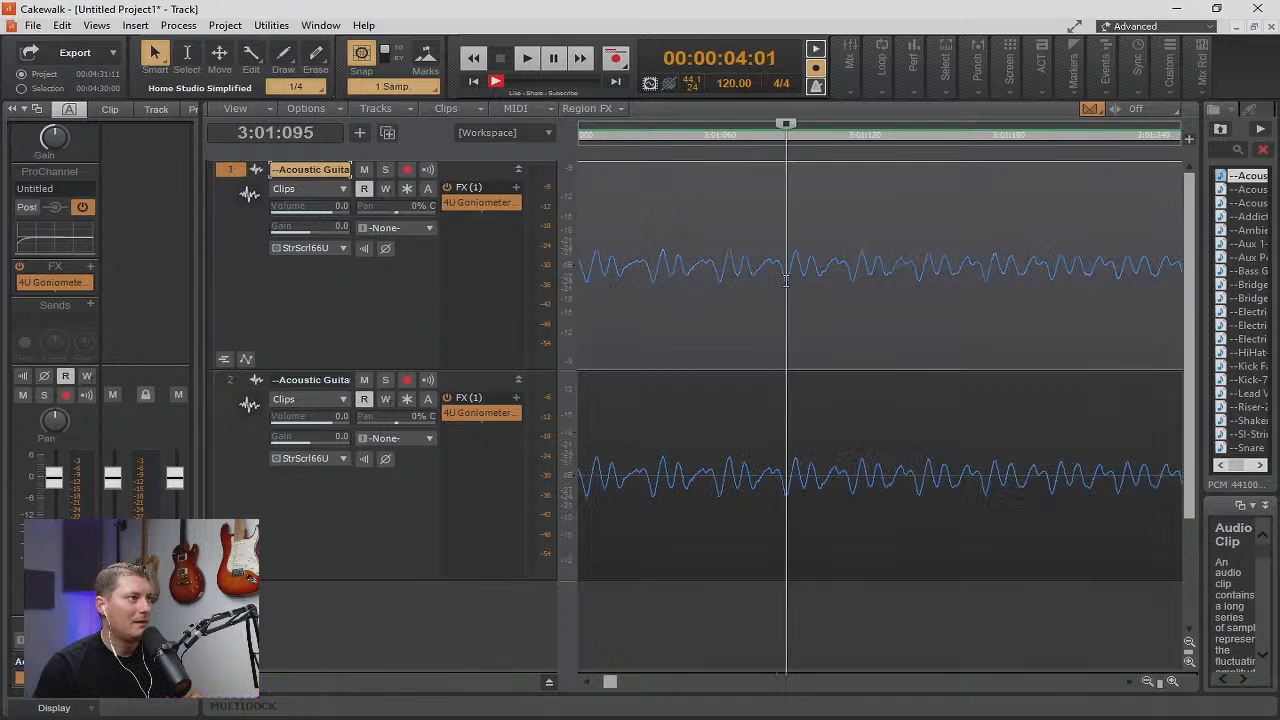
scroll(834, 369, left, 3)
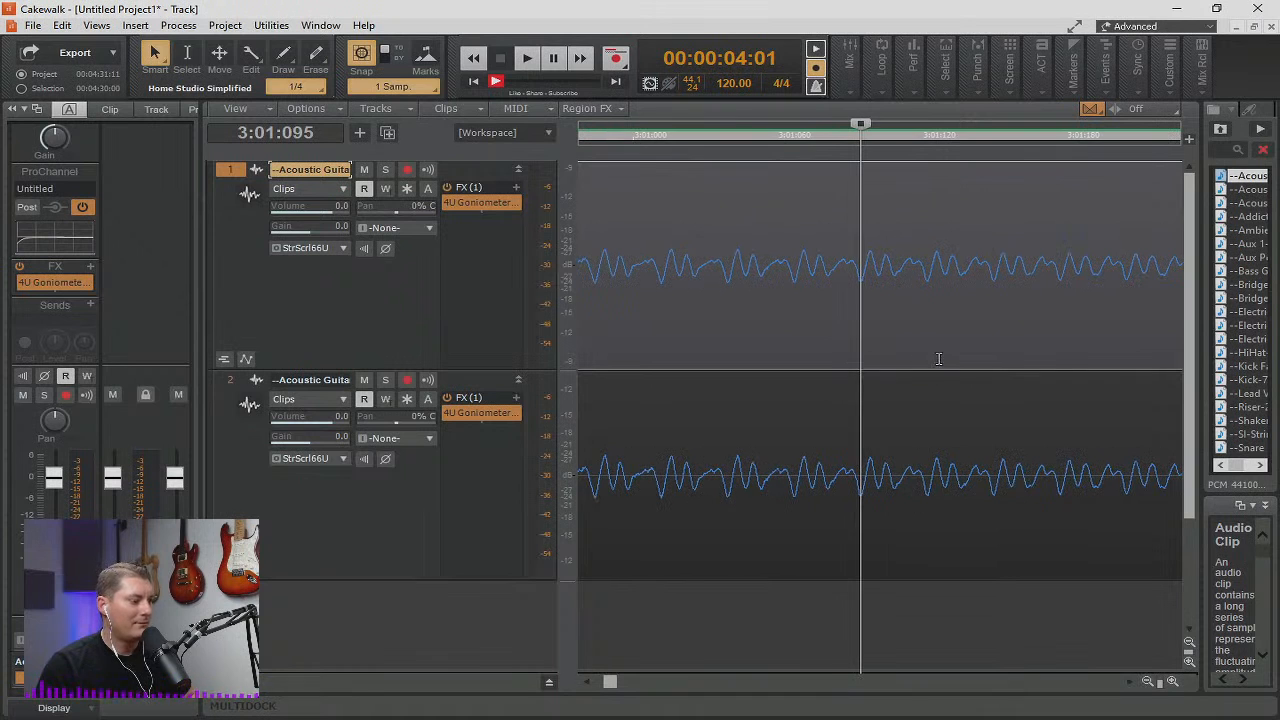
scroll(934, 358, up, 2)
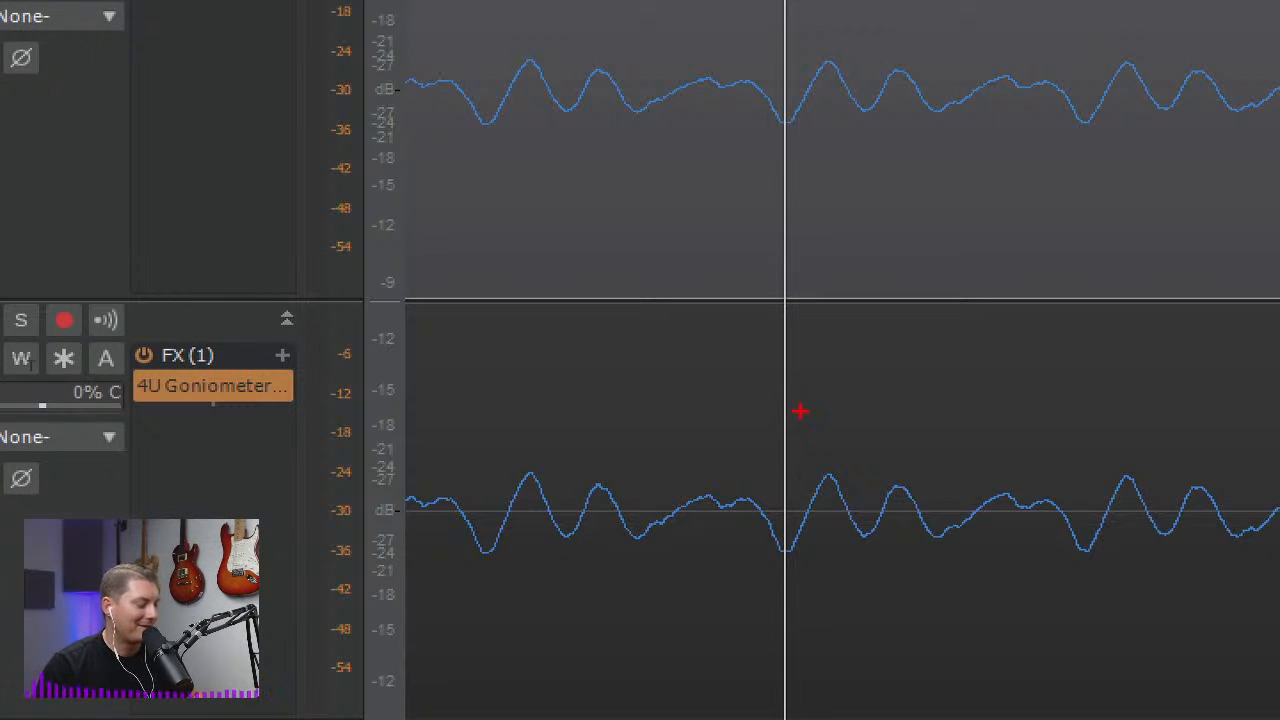
Shift the copied guitar clip on track 2 slightly later than the original clip on track 1.
key(Escape)
click(689, 403)
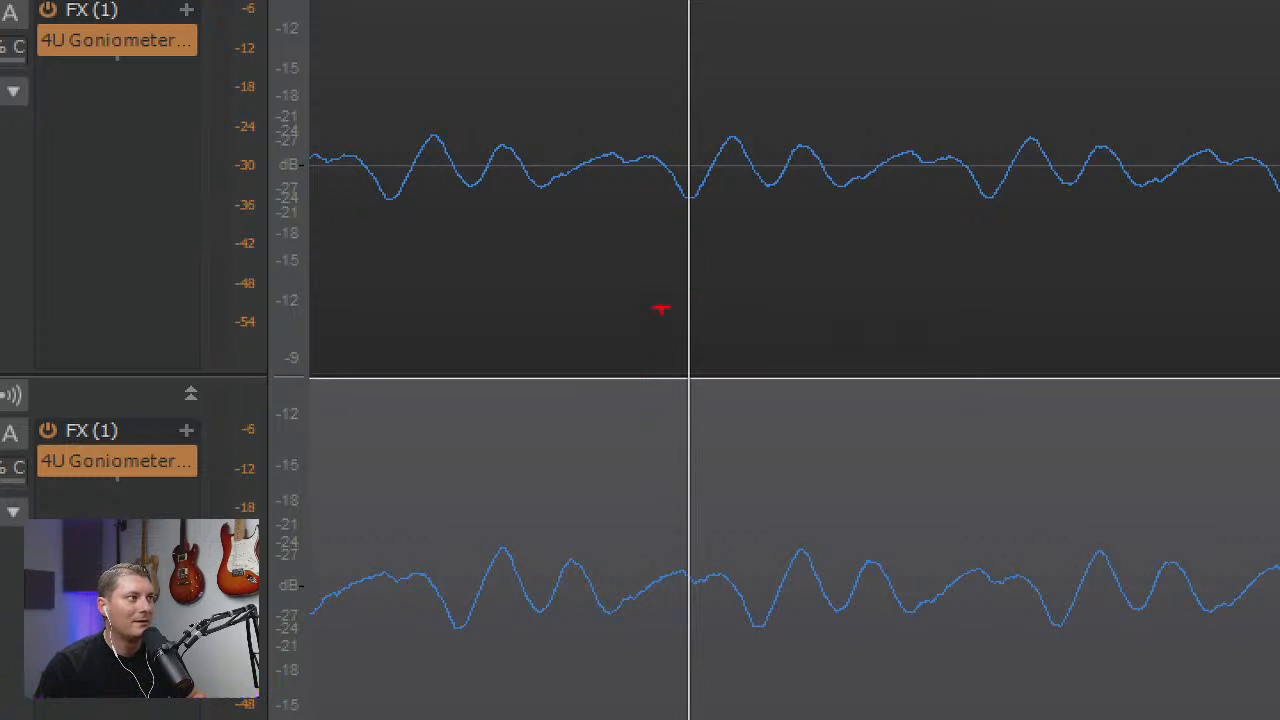
Draw temporary red freehand marks linking the two offset waveforms, sketch a large wave across both tracks, and clear the drawings.
mouse_move(683, 208)
mouse_down()
mouse_move(738, 155)
mouse_move(740, 232)
mouse_up()
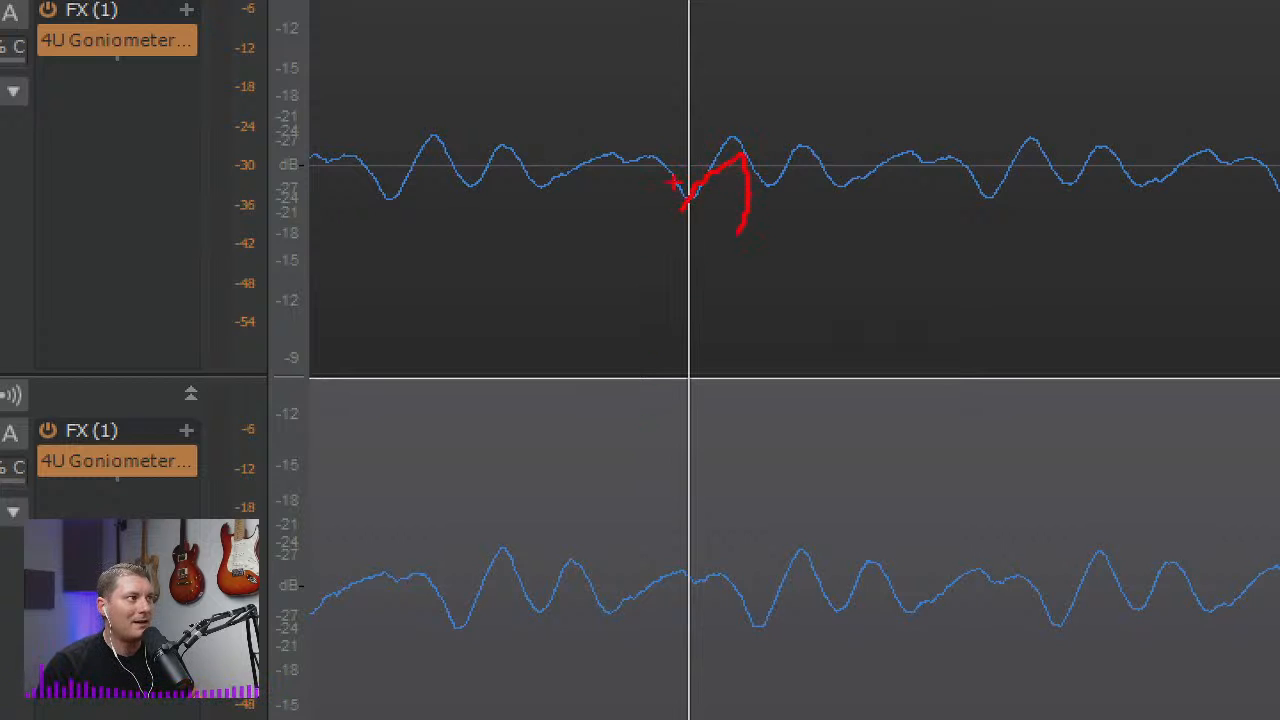
mouse_move(708, 158)
mouse_down()
mouse_move(674, 309)
mouse_move(698, 598)
mouse_move(783, 487)
mouse_up()
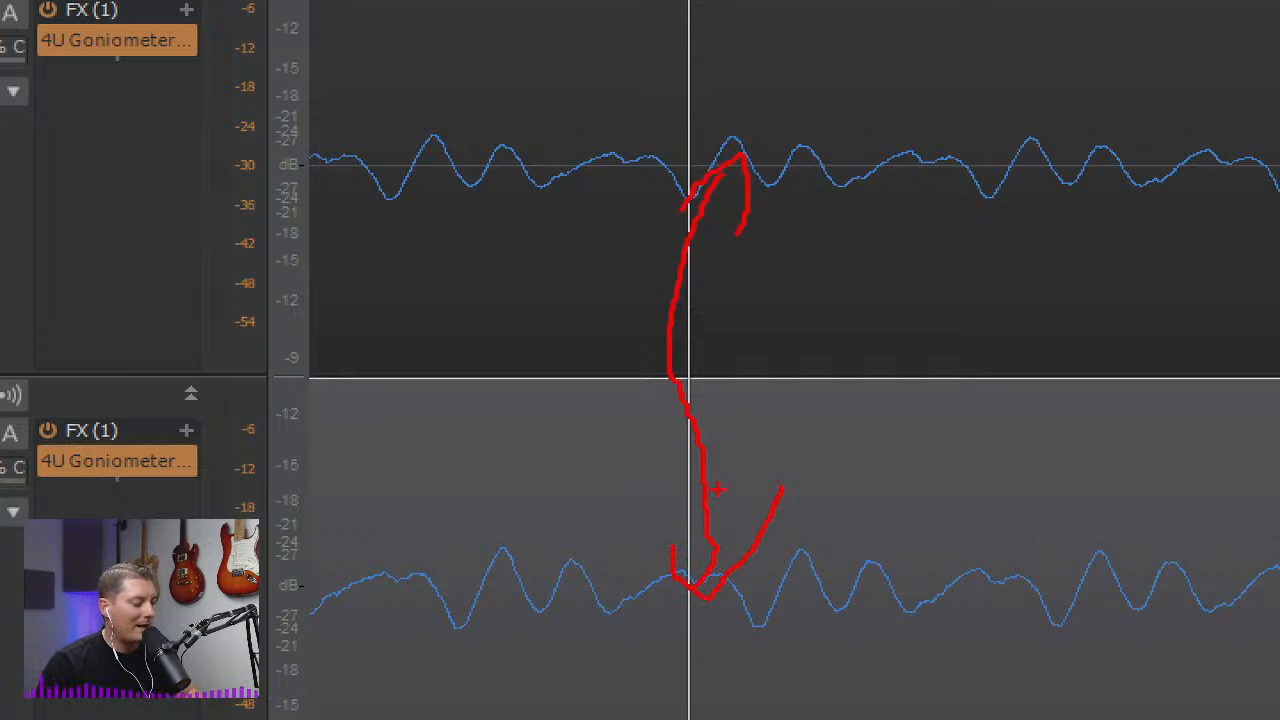
key(Escape)
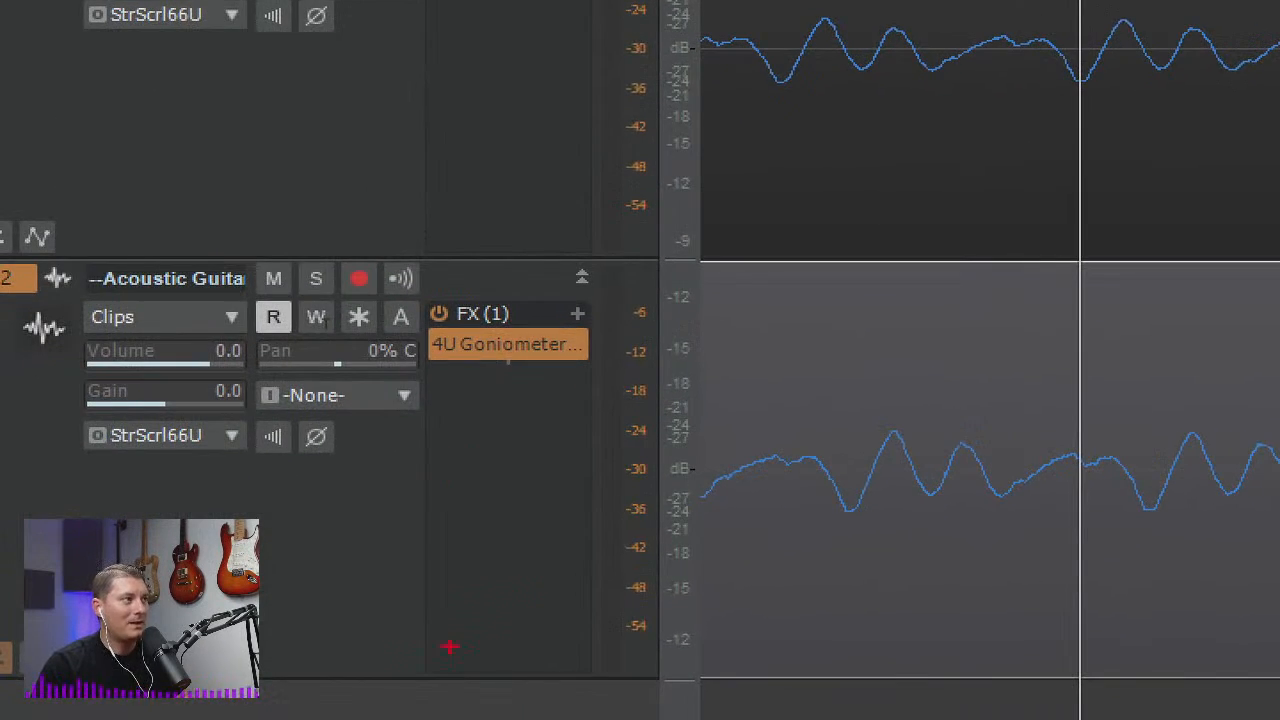
mouse_move(3, 549)
mouse_down()
mouse_move(314, 434)
mouse_move(558, 163)
mouse_move(930, 500)
mouse_move(1234, 521)
mouse_move(1276, 199)
mouse_up()
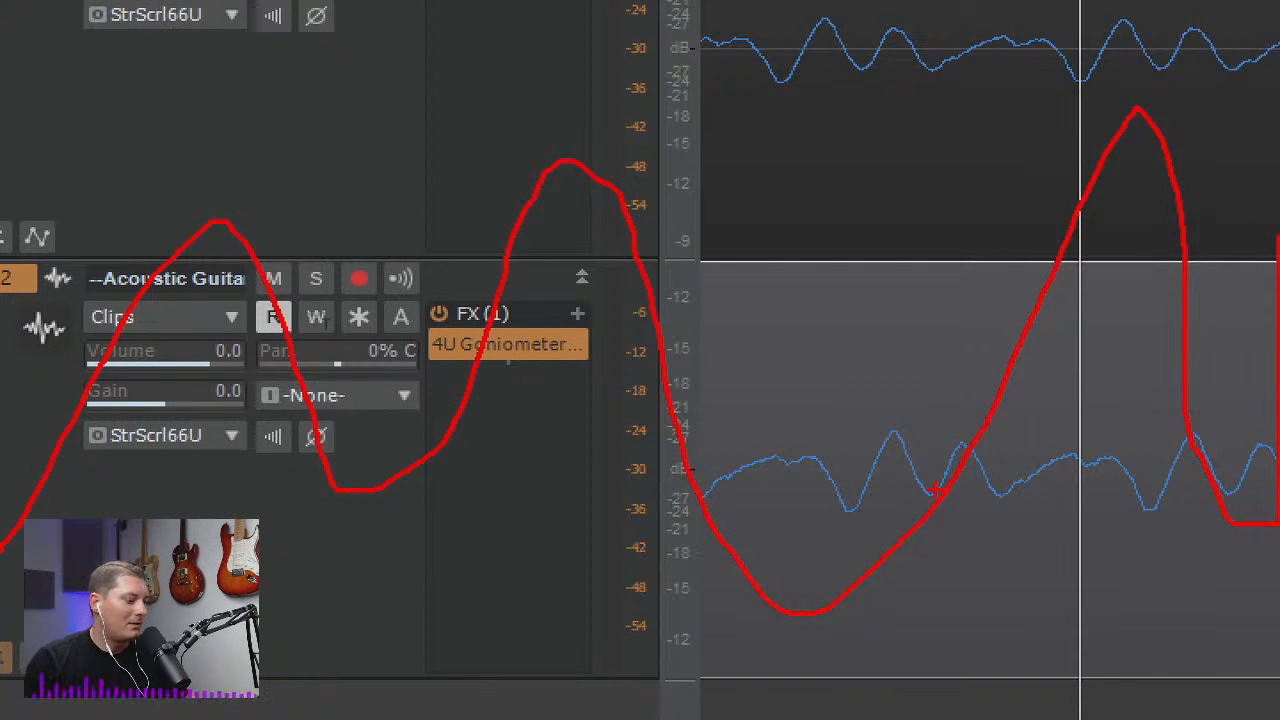
key(Escape)
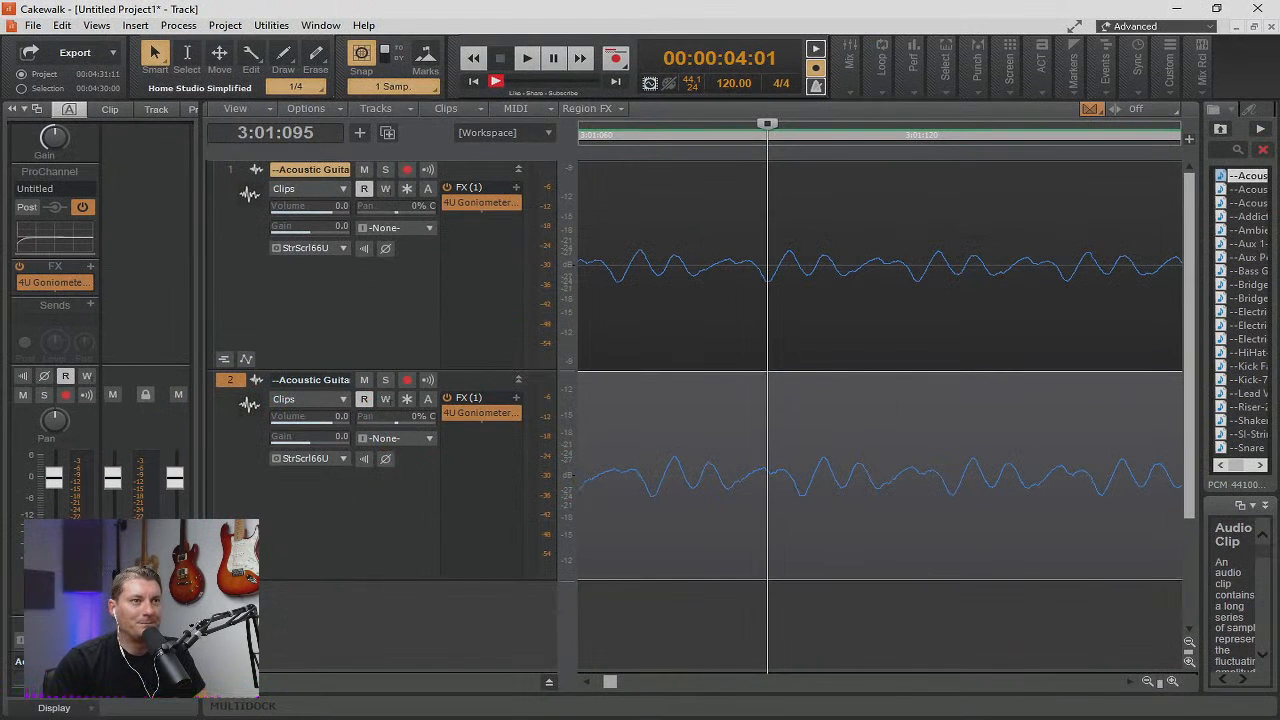